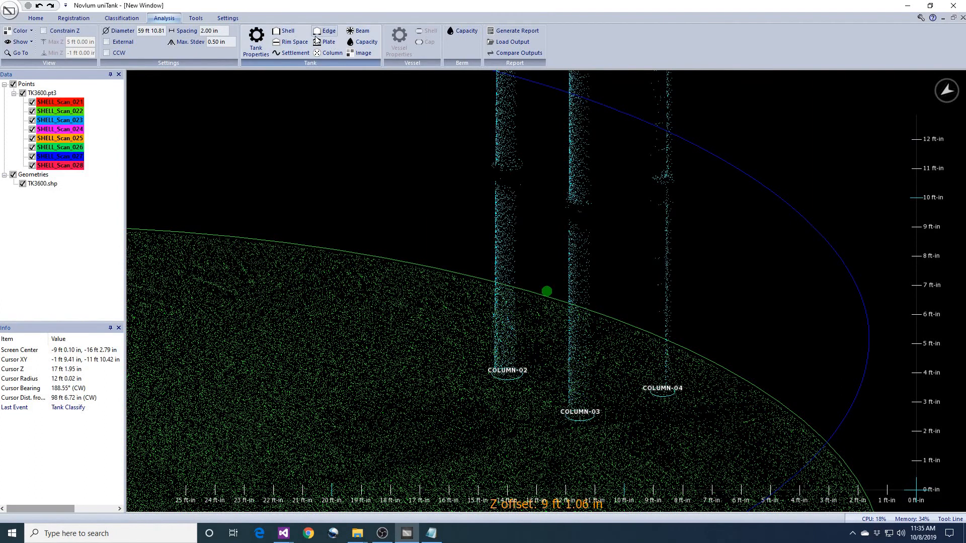
Rename the COLUMN definition COLUMN-01 as Gauge1
{"action": "left_click", "coordinate": [120, 18]}
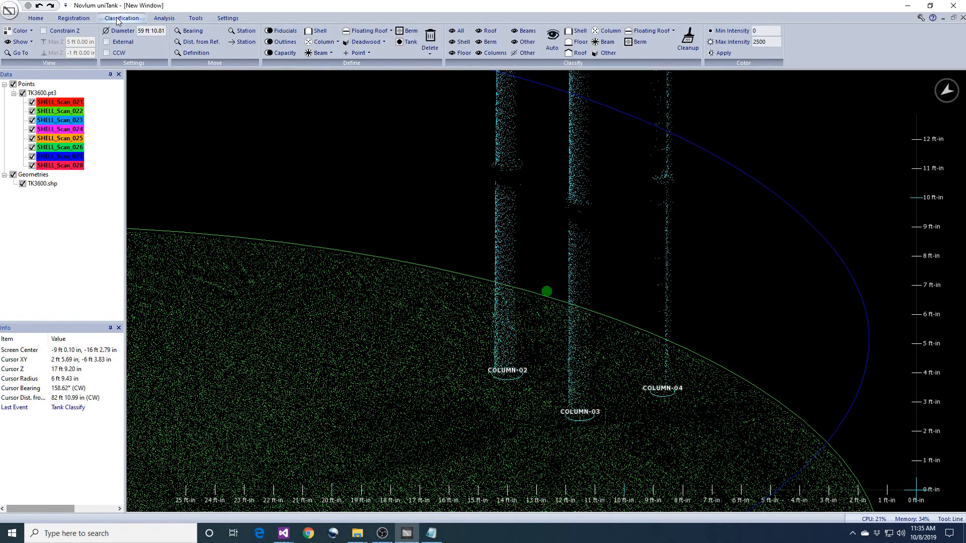
{"action": "left_click", "coordinate": [431, 50]}
{"action": "left_click", "coordinate": [446, 87]}
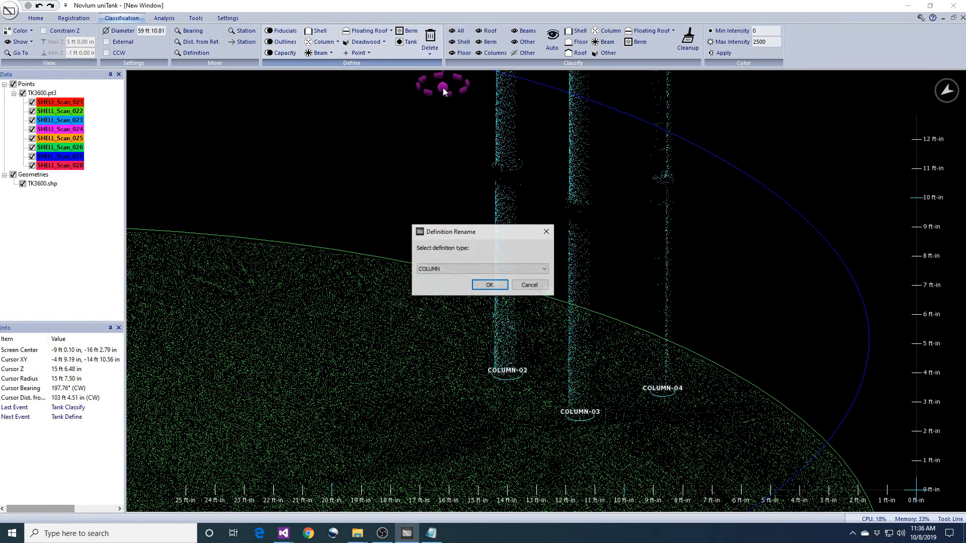
{"action": "left_click", "coordinate": [474, 271]}
{"action": "left_click", "coordinate": [477, 277]}
{"action": "left_click", "coordinate": [487, 285]}
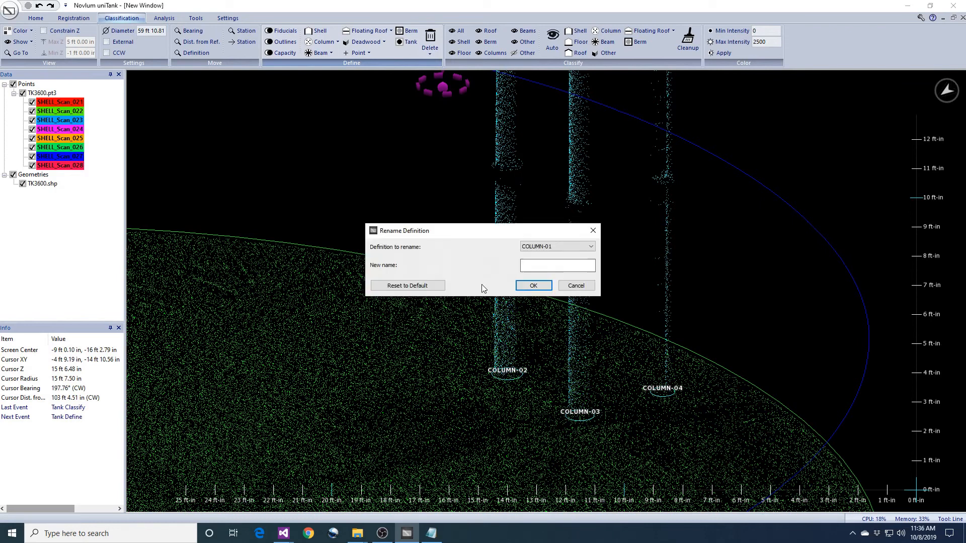
{"action": "left_click", "coordinate": [548, 247]}
{"action": "left_click", "coordinate": [541, 261]}
{"action": "left_click", "coordinate": [541, 269]}
{"action": "type", "text": "Gauge1"}
{"action": "key", "text": "Return"}
Rename the COLUMN definition COLUMN-03 as Gauge2
{"action": "left_click", "coordinate": [430, 53]}
{"action": "left_click", "coordinate": [442, 86]}
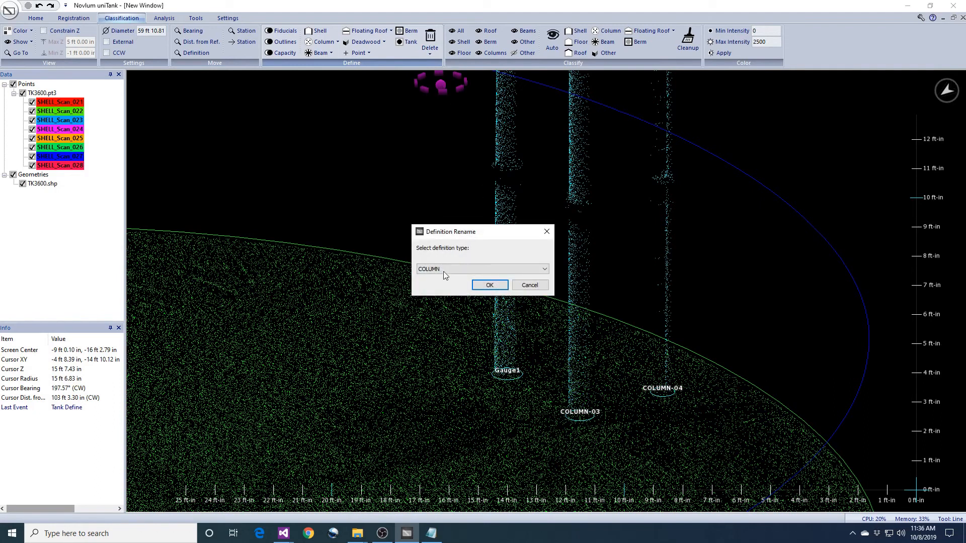
{"action": "key", "text": "Return"}
{"action": "left_click", "coordinate": [541, 247]}
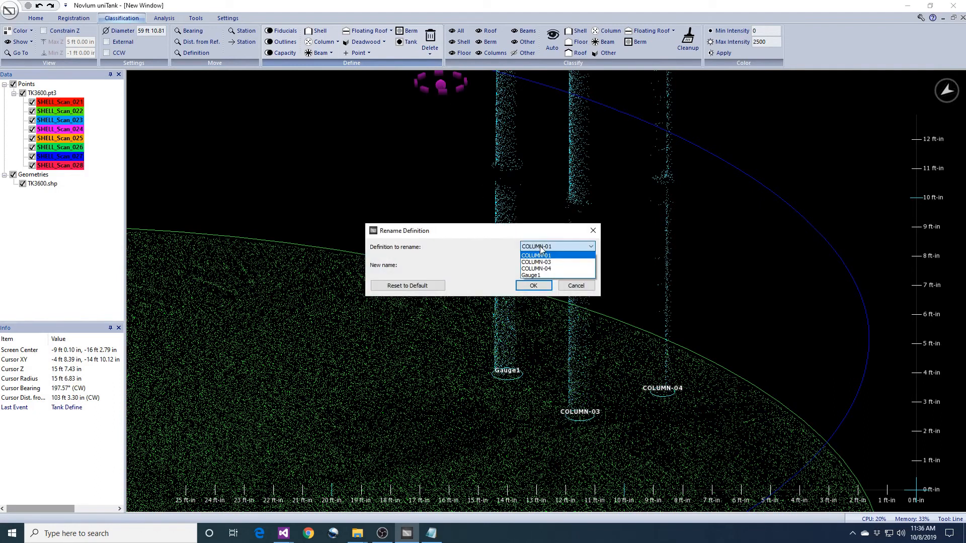
{"action": "left_click", "coordinate": [536, 262]}
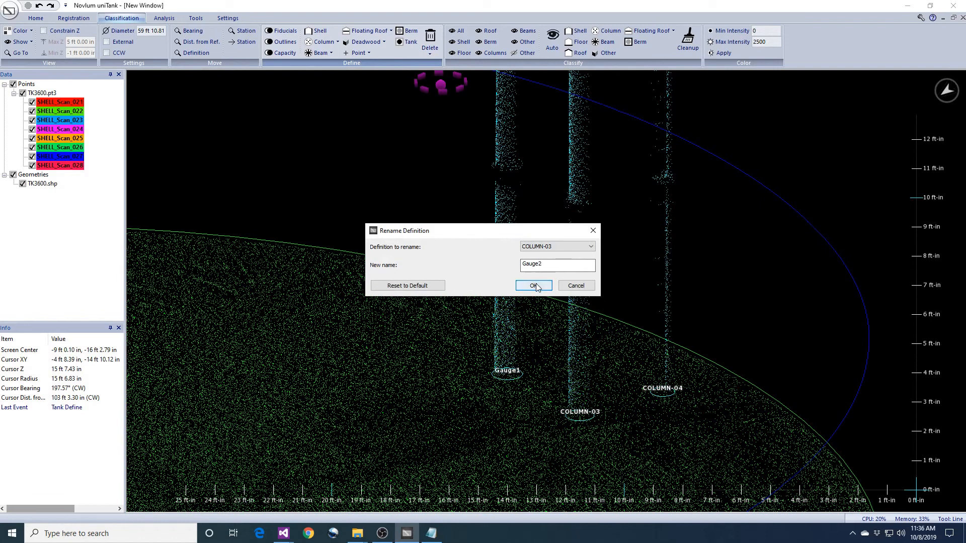
{"action": "left_click", "coordinate": [536, 285]}
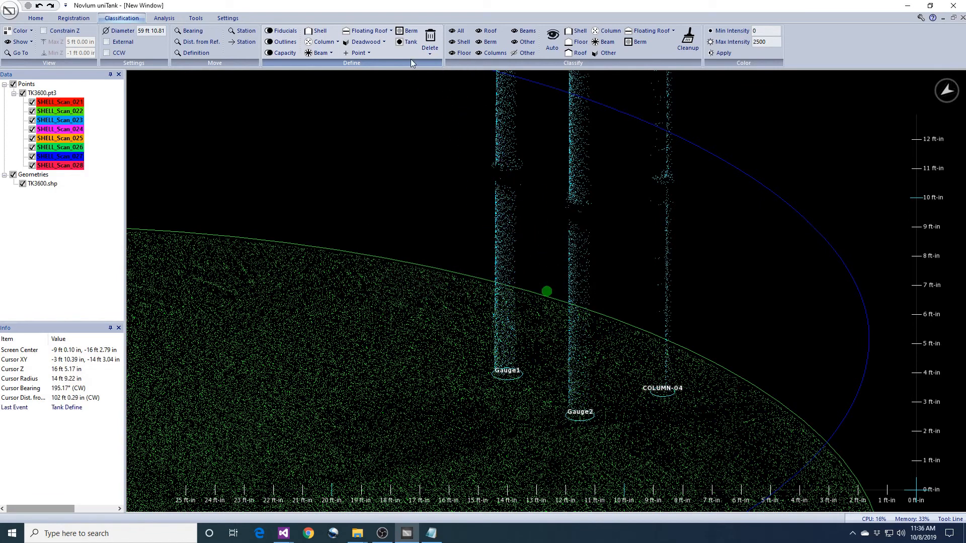
Rename the COLUMN definition COLUMN-04 as Ladder Support
{"action": "left_click", "coordinate": [430, 54]}
{"action": "left_click", "coordinate": [446, 82]}
{"action": "left_click", "coordinate": [472, 285]}
{"action": "left_click", "coordinate": [556, 247]}
{"action": "left_click", "coordinate": [549, 262]}
{"action": "type", "text": "Ladder Support"}
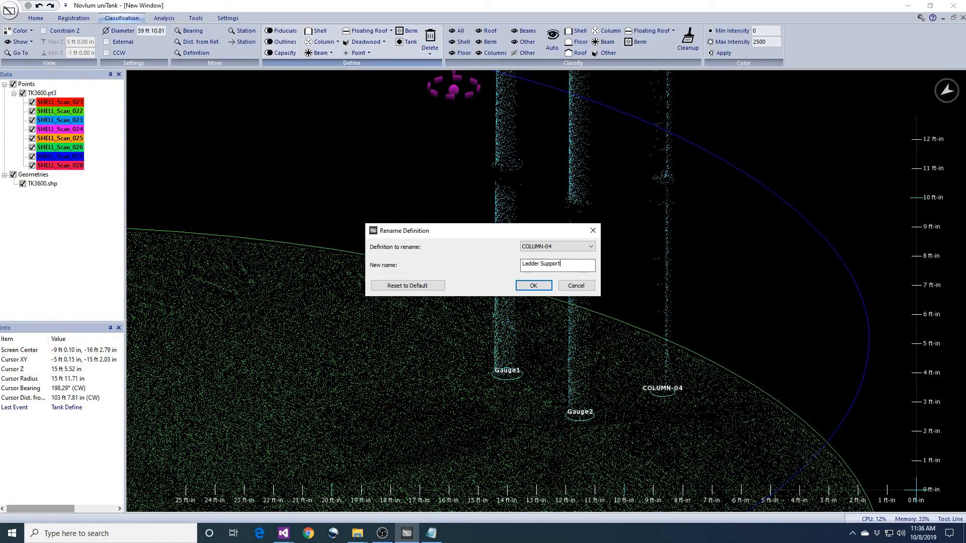
{"action": "key", "text": "Return"}
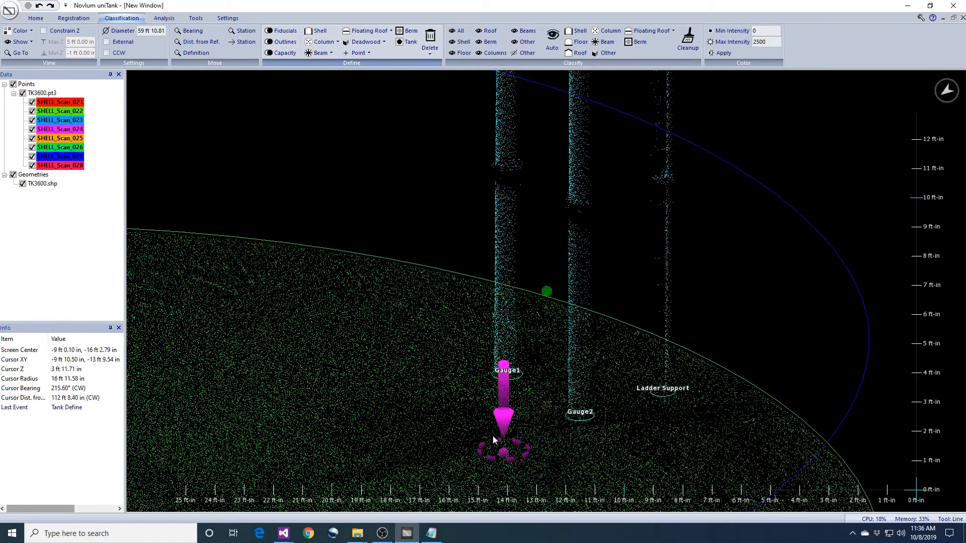
Run a Beam Deflection analysis on ALL beams with twist analysis, saving the output to the 171_CP_TK3600 folder
{"action": "scroll", "coordinate": [487, 434], "scroll_direction": "down", "scroll_amount": 4}
{"action": "middle_click_drag", "start_coordinate": [483, 380], "coordinate": [520, 358]}
{"action": "scroll", "coordinate": [519, 359], "scroll_direction": "down", "scroll_amount": 3}
{"action": "scroll", "coordinate": [520, 359], "scroll_direction": "down", "scroll_amount": 1}
{"action": "middle_click_drag", "start_coordinate": [519, 311], "coordinate": [533, 344]}
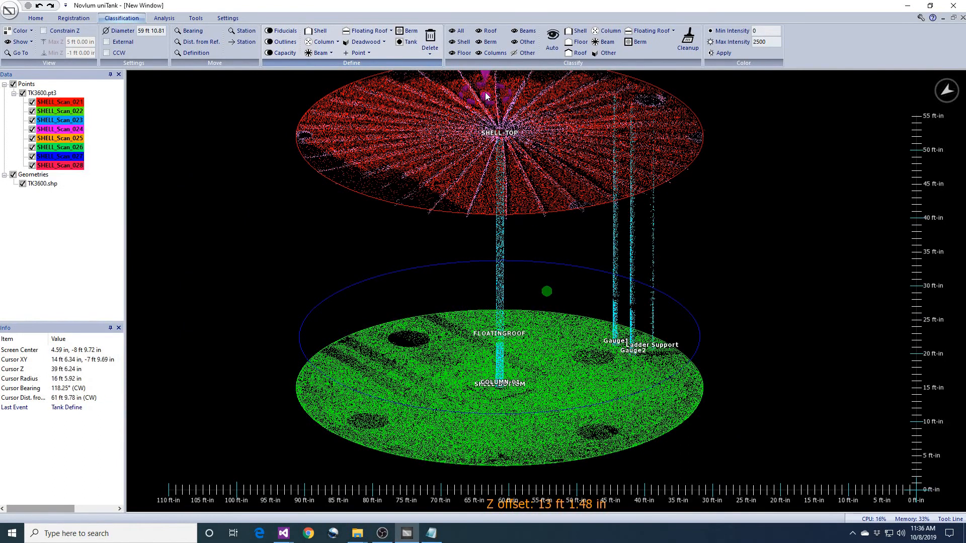
{"action": "left_click", "coordinate": [164, 19]}
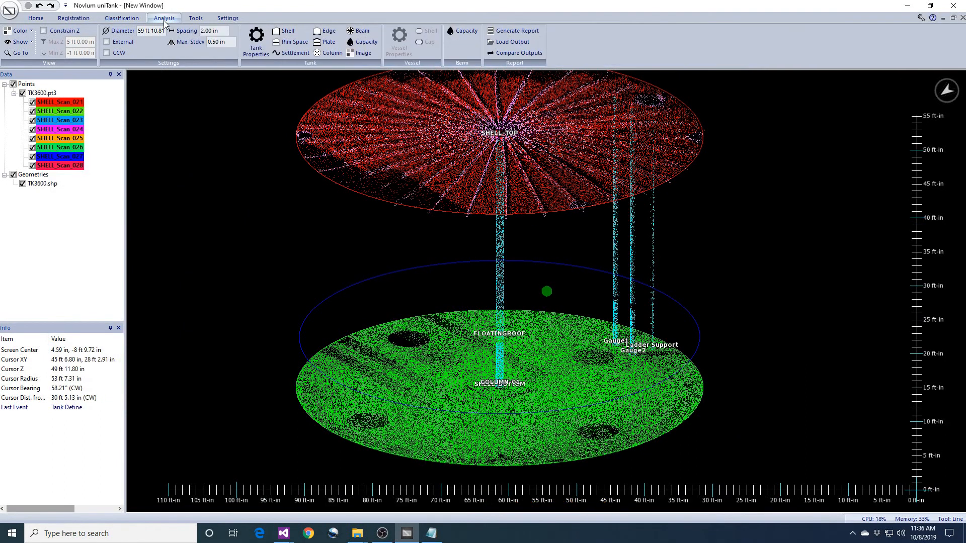
{"action": "left_click", "coordinate": [359, 31]}
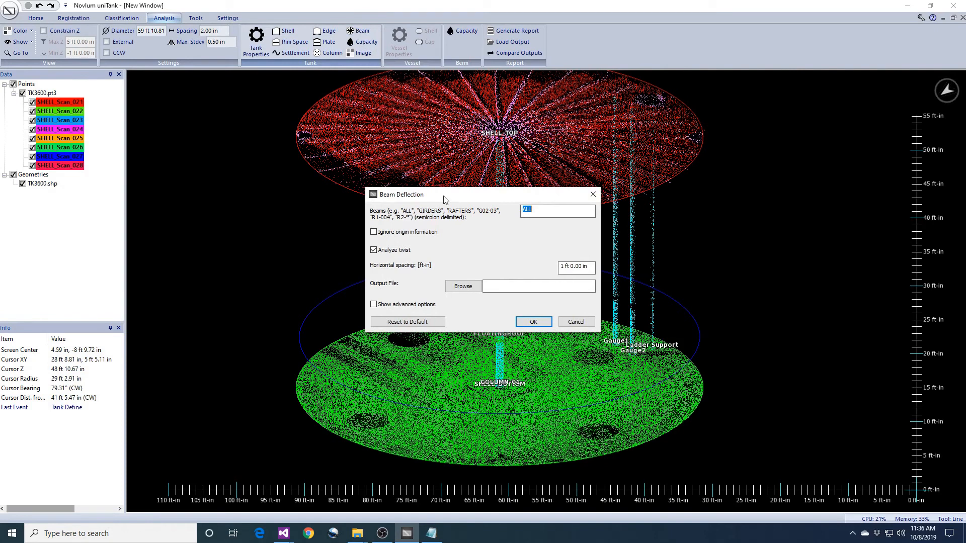
{"action": "left_click", "coordinate": [463, 286]}
{"action": "left_click", "coordinate": [764, 465]}
{"action": "left_click", "coordinate": [507, 268]}
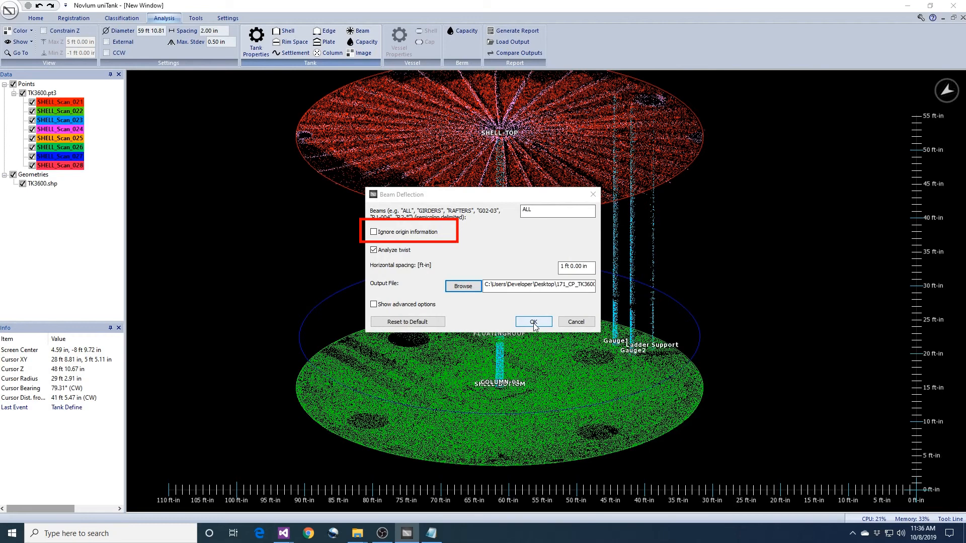
{"action": "left_click", "coordinate": [533, 322]}
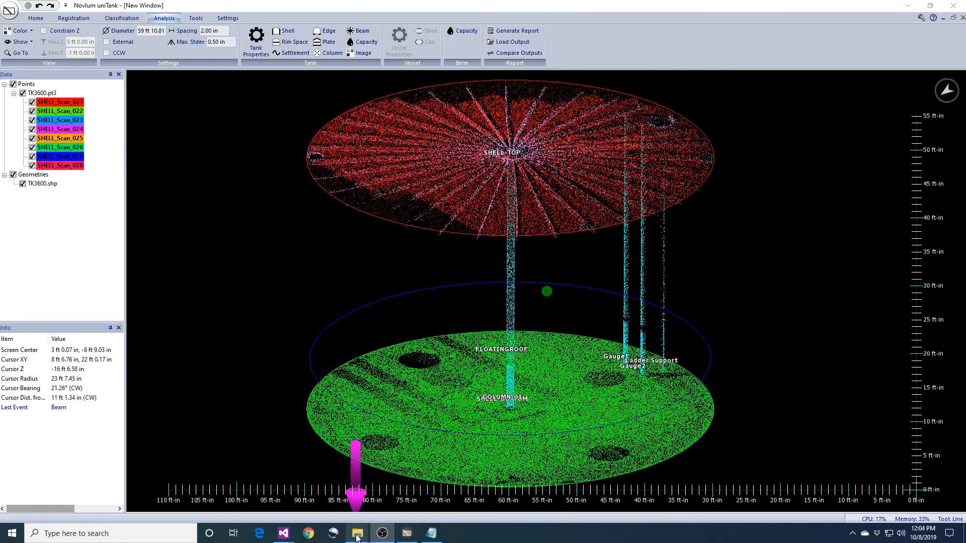
Open the Beams output folder and page through the beam report images starting at R1-001
{"action": "mouse_move", "coordinate": [357, 537]}
{"action": "left_click", "coordinate": [387, 468]}
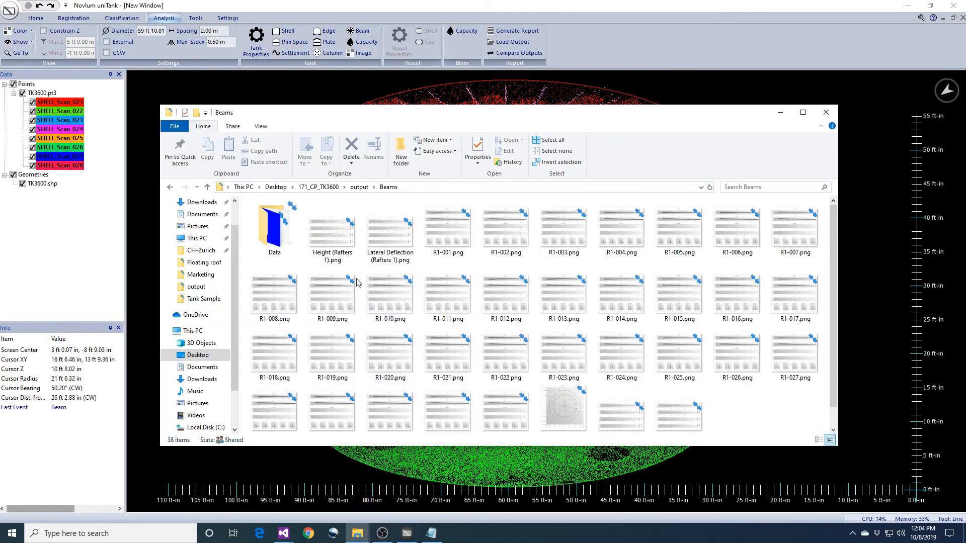
{"action": "double_click", "coordinate": [453, 233]}
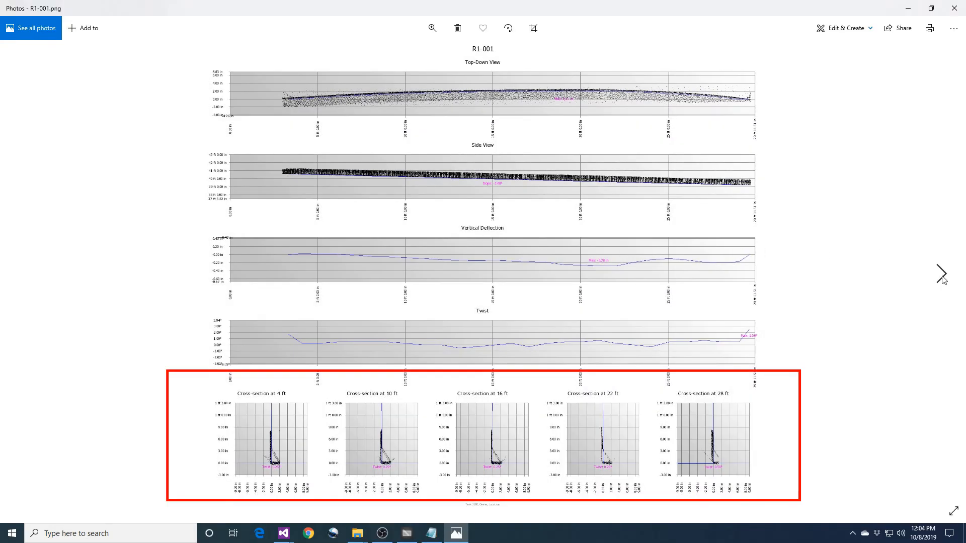
{"action": "left_click", "coordinate": [941, 274]}
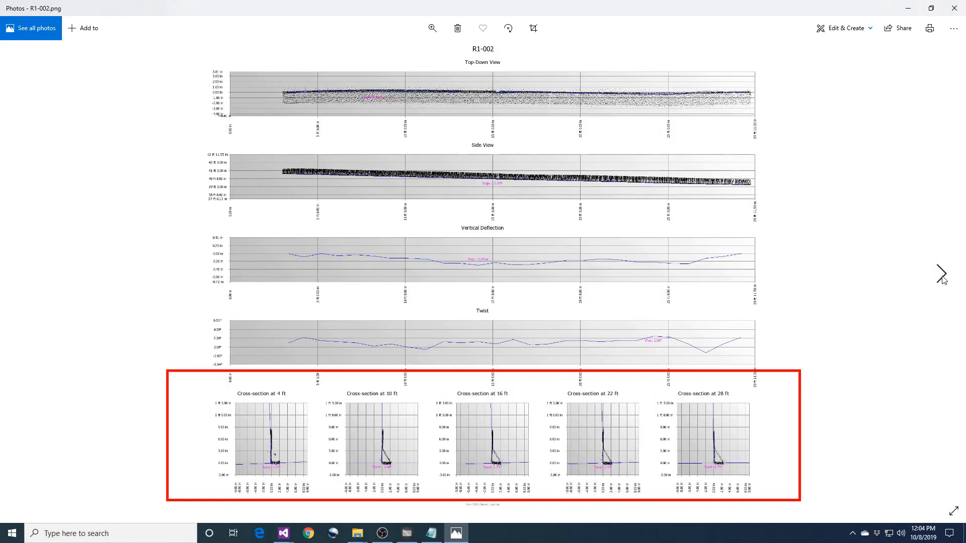
{"action": "left_click", "coordinate": [941, 274]}
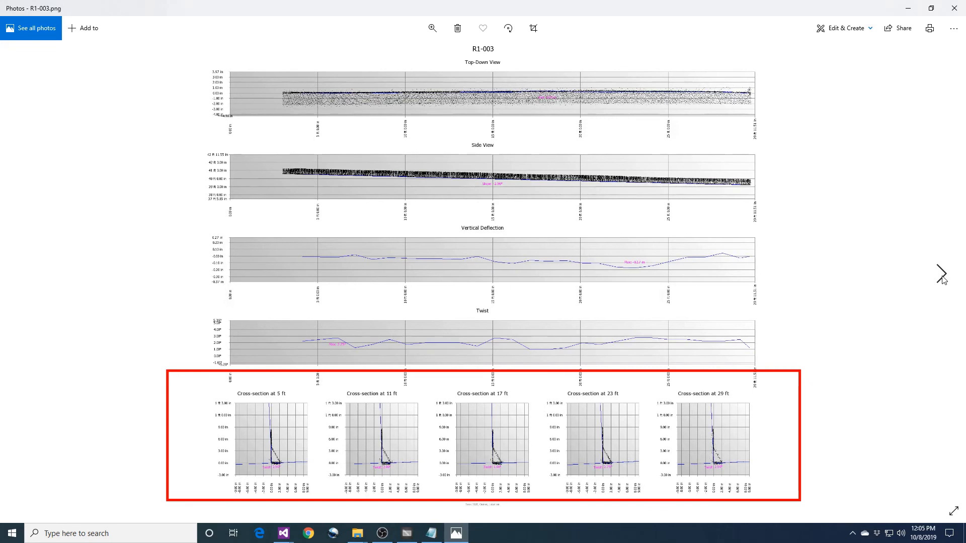
{"action": "left_click", "coordinate": [941, 274]}
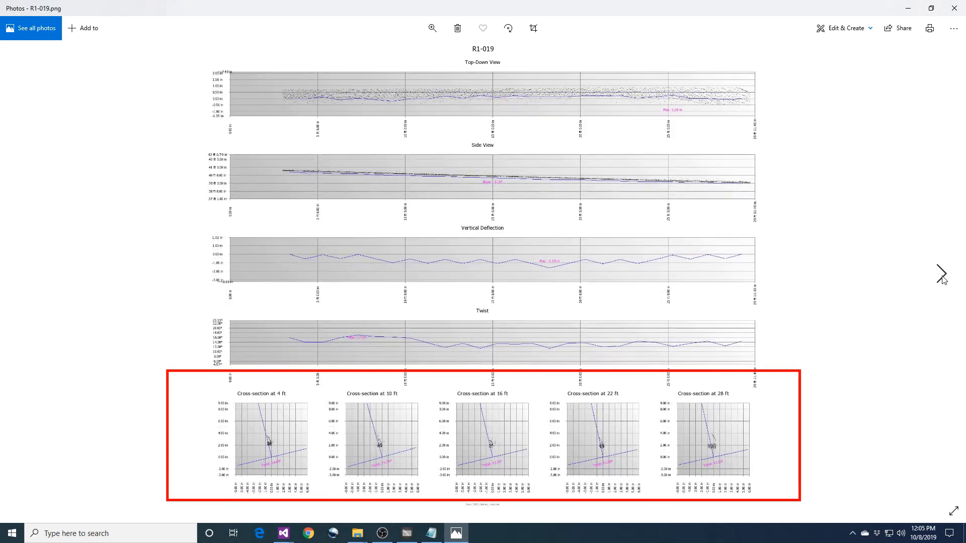
Show only beam R1-019 in the 3D view
{"action": "left_click", "coordinate": [407, 534]}
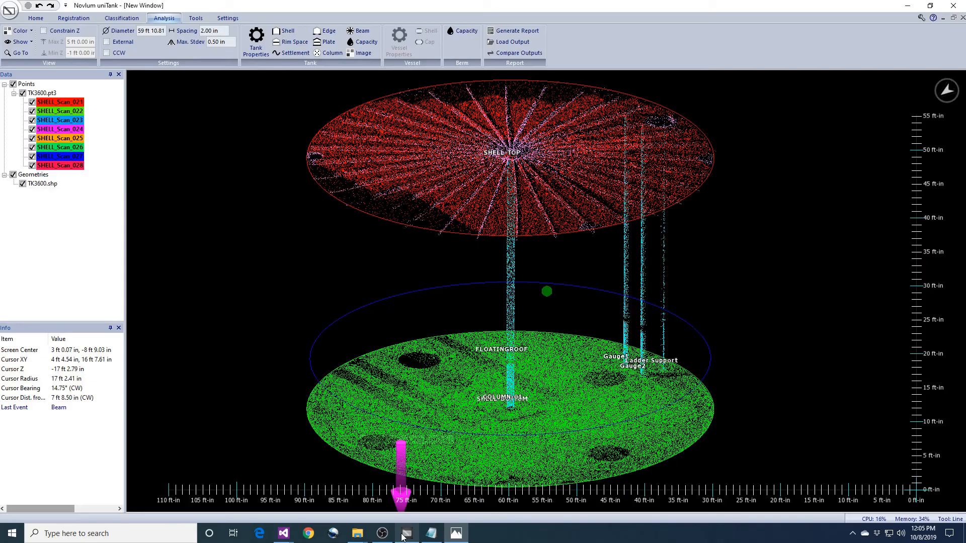
{"action": "left_click", "coordinate": [20, 42]}
{"action": "left_click", "coordinate": [33, 169]}
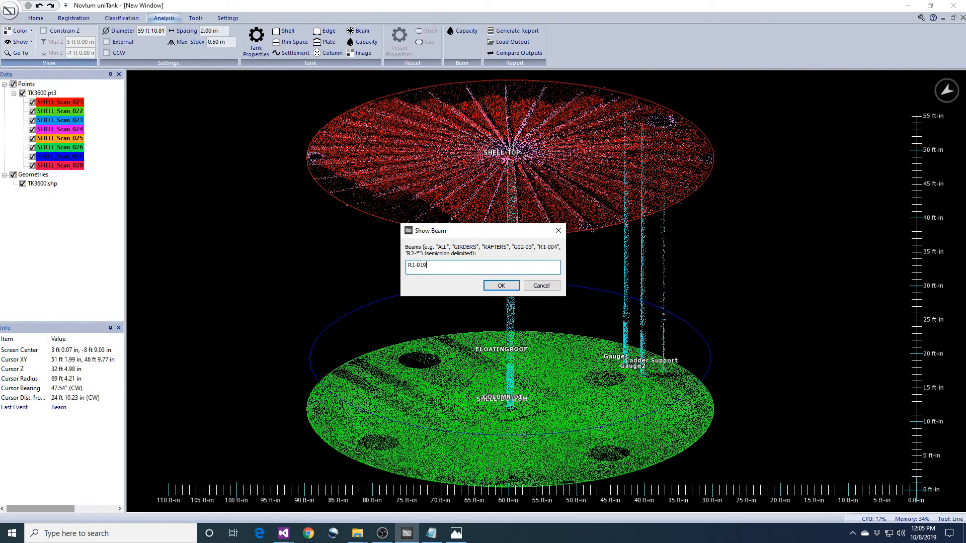
{"action": "key", "text": "Return"}
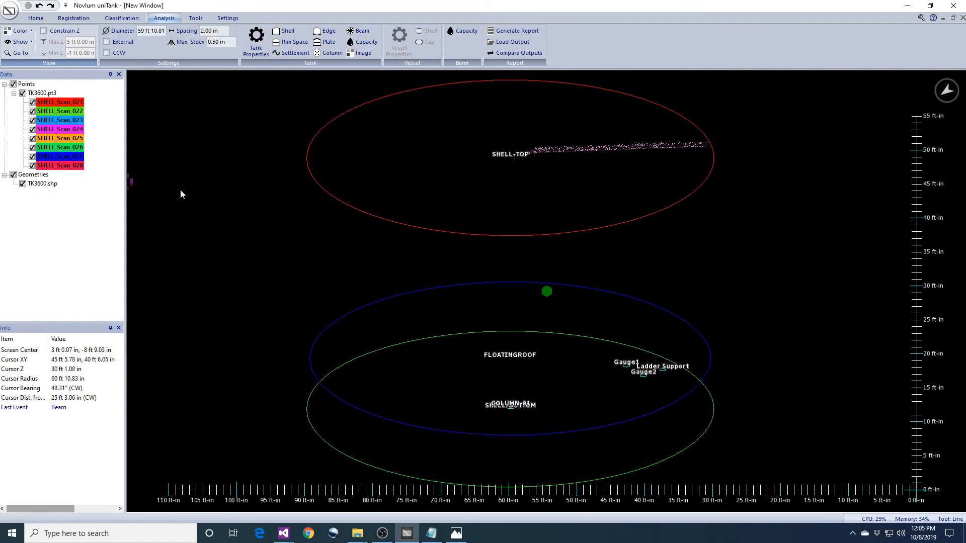
Hide the tank outlines and zoom in on beam R1-019
{"action": "left_click", "coordinate": [86, 19]}
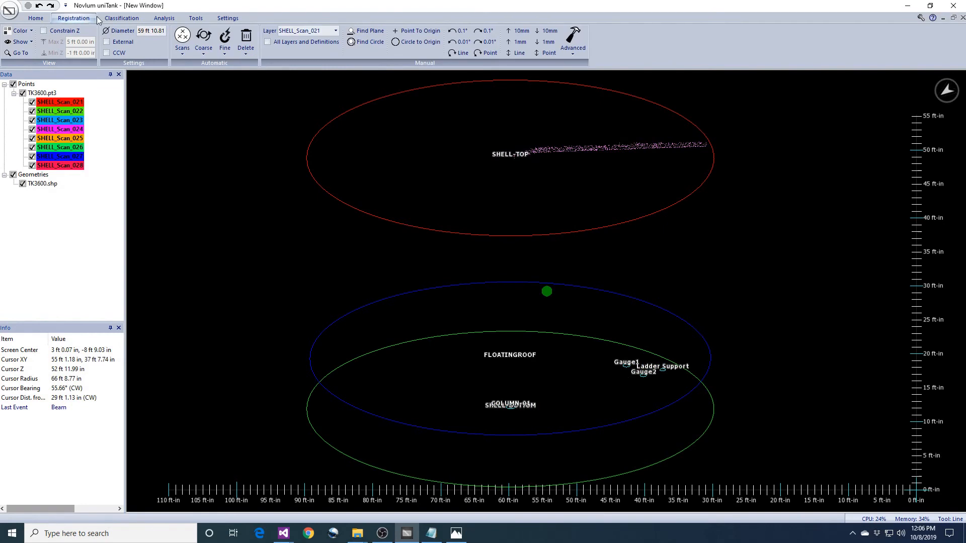
{"action": "left_click", "coordinate": [121, 18]}
{"action": "left_click", "coordinate": [282, 45]}
{"action": "mouse_move", "coordinate": [580, 190]}
{"action": "middle_mouse_down"}
{"action": "mouse_move", "coordinate": [557, 291]}
{"action": "mouse_move", "coordinate": [602, 259]}
{"action": "mouse_move", "coordinate": [593, 330]}
{"action": "mouse_move", "coordinate": [587, 294]}
{"action": "mouse_move", "coordinate": [602, 214]}
{"action": "mouse_move", "coordinate": [589, 403]}
{"action": "mouse_move", "coordinate": [578, 314]}
{"action": "mouse_move", "coordinate": [573, 366]}
{"action": "mouse_move", "coordinate": [579, 258]}
{"action": "mouse_move", "coordinate": [596, 327]}
{"action": "mouse_move", "coordinate": [578, 431]}
{"action": "mouse_move", "coordinate": [578, 355]}
{"action": "middle_mouse_up"}
{"action": "scroll", "coordinate": [598, 294], "scroll_direction": "up", "scroll_amount": 4}
{"action": "scroll", "coordinate": [599, 295], "scroll_direction": "up", "scroll_amount": 2}
{"action": "scroll", "coordinate": [573, 328], "scroll_direction": "up", "scroll_amount": 6}
{"action": "middle_click_drag", "start_coordinate": [569, 268], "coordinate": [611, 356]}
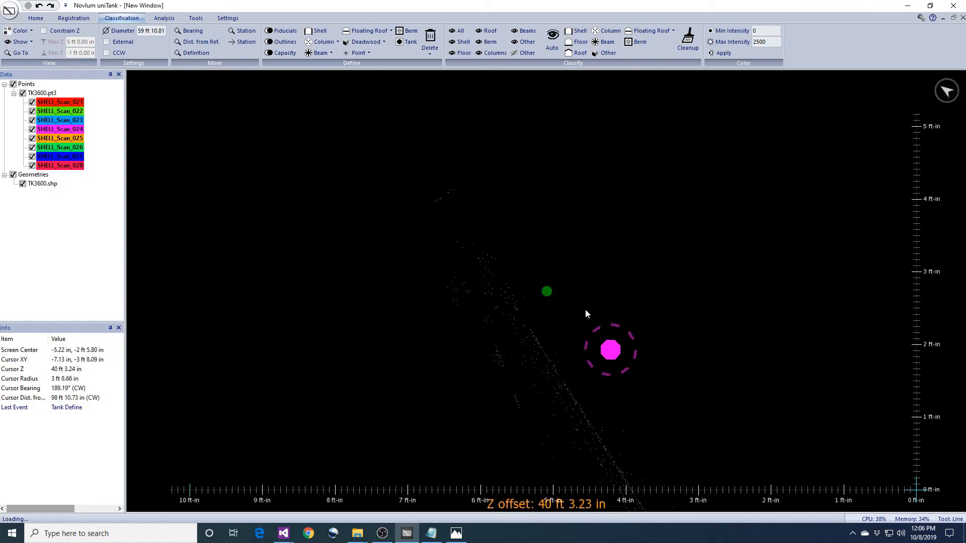
Set the point density to Highest
{"action": "left_click", "coordinate": [235, 19]}
{"action": "left_click", "coordinate": [375, 31]}
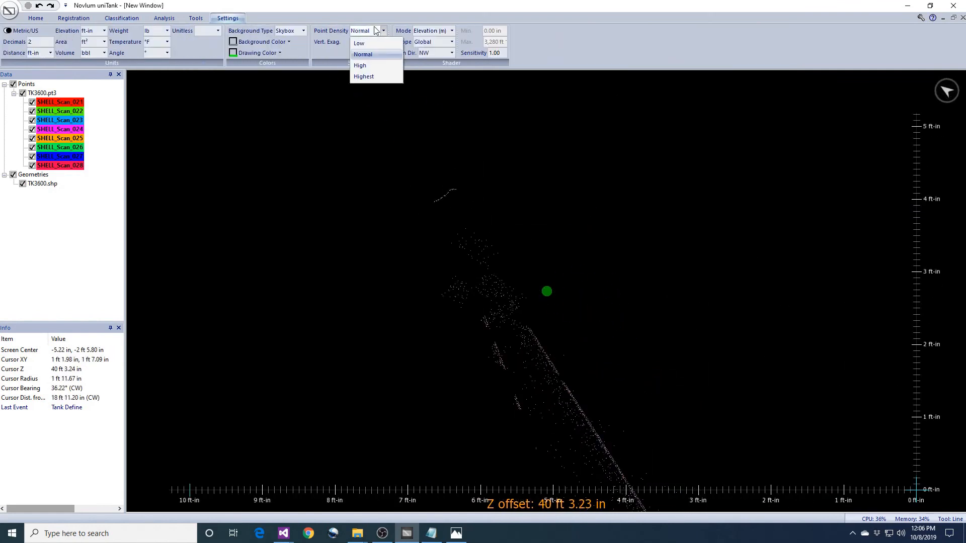
{"action": "left_click", "coordinate": [363, 76]}
Examine the beam's points from the side while shifting the Z slice up and down
{"action": "middle_click_drag", "start_coordinate": [664, 356], "coordinate": [683, 348]}
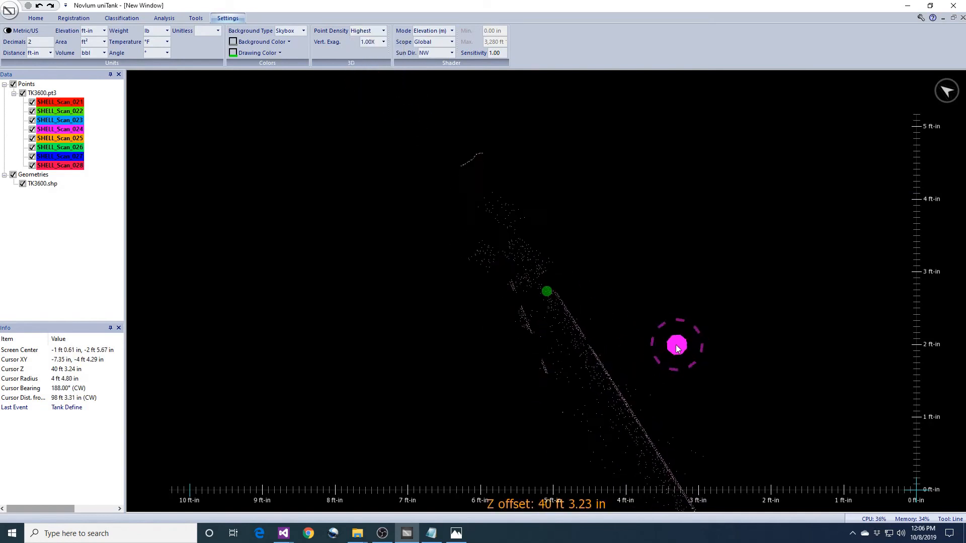
{"action": "scroll", "coordinate": [674, 339], "scroll_direction": "up", "scroll_amount": 5}
{"action": "middle_click_drag", "start_coordinate": [671, 326], "coordinate": [708, 323]}
{"action": "scroll", "coordinate": [709, 314], "scroll_direction": "up", "scroll_amount": 2}
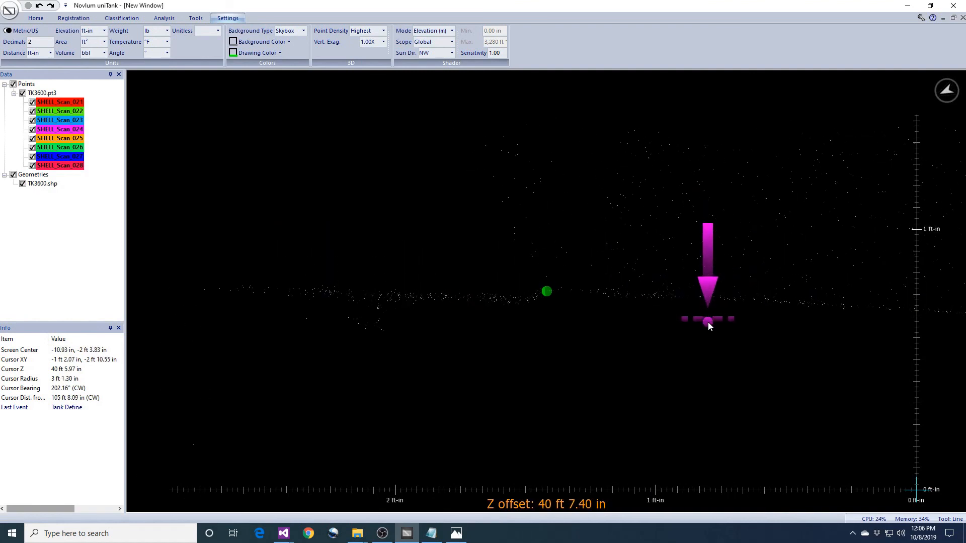
{"action": "key", "text": "t"}
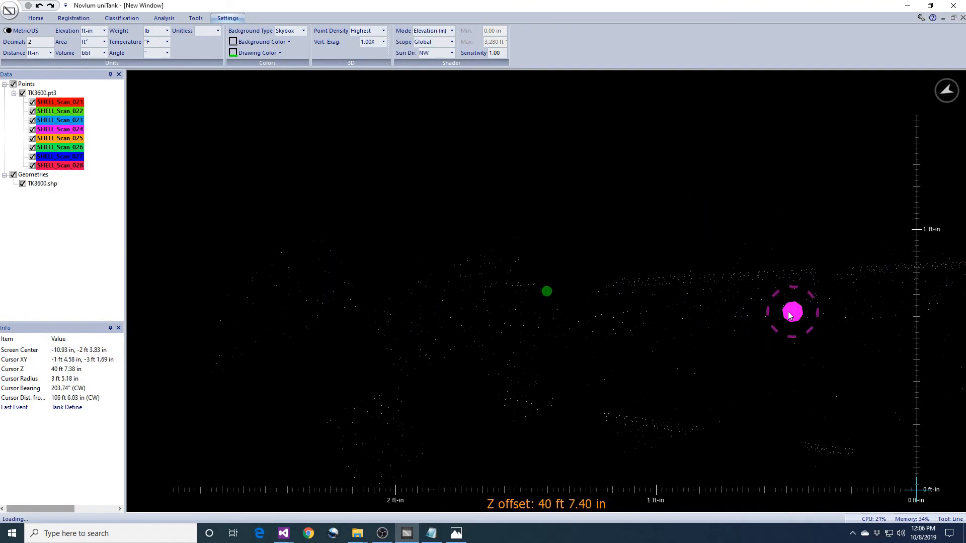
{"action": "mouse_move", "coordinate": [723, 315]}
{"action": "middle_mouse_down"}
{"action": "mouse_move", "coordinate": [711, 314]}
{"action": "mouse_move", "coordinate": [726, 316]}
{"action": "middle_mouse_up"}
{"action": "key", "text": "Down"}
{"action": "middle_click_drag", "start_coordinate": [726, 314], "coordinate": [721, 314]}
{"action": "key", "text": "Up"}
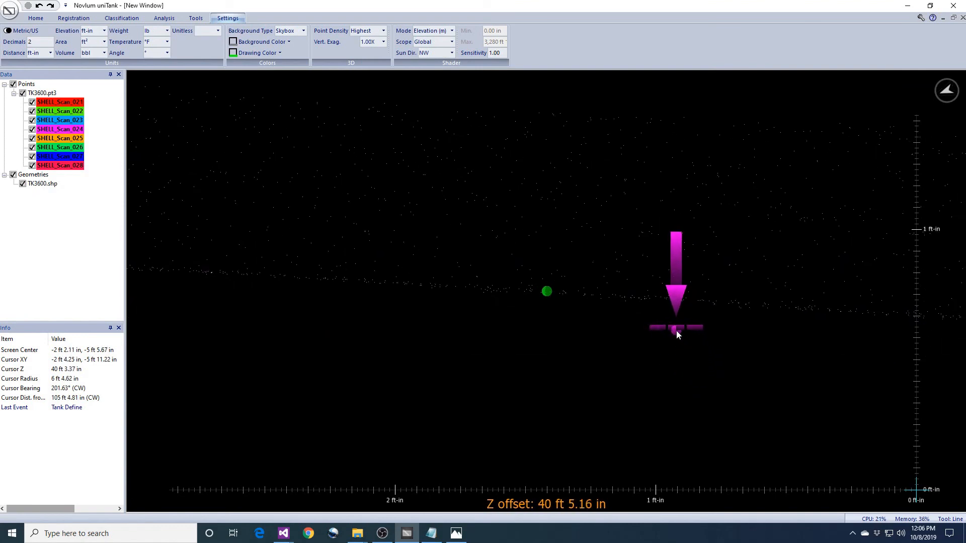
Measure lengths along the beam starting from the green marker
{"action": "left_click", "coordinate": [547, 289]}
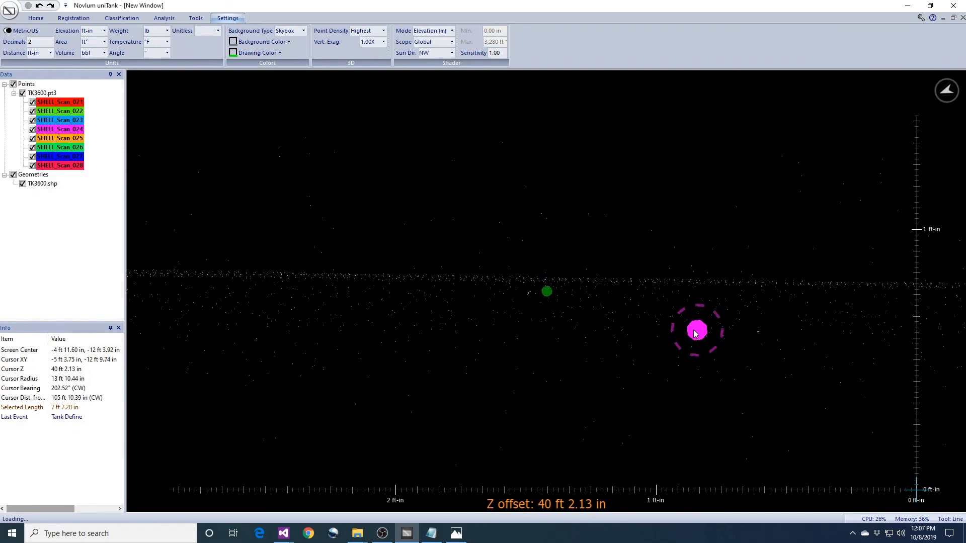
{"action": "middle_click_drag", "start_coordinate": [755, 340], "coordinate": [740, 277]}
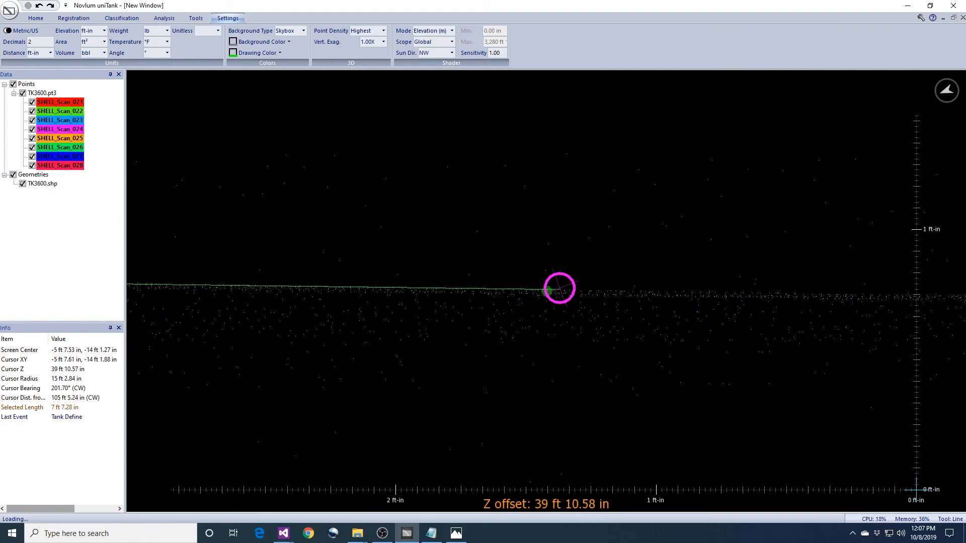
{"action": "left_click", "coordinate": [546, 291]}
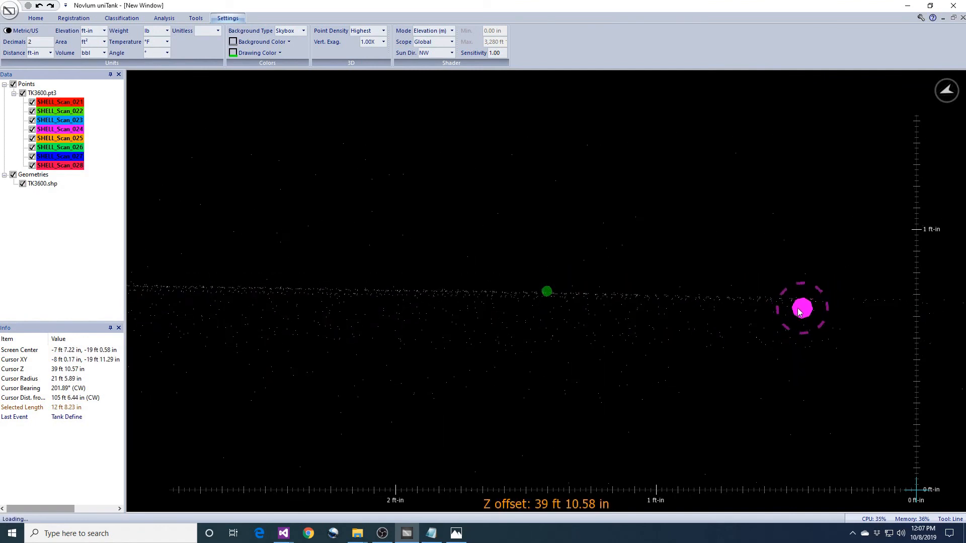
{"action": "mouse_move", "coordinate": [805, 313]}
{"action": "left_mouse_down"}
{"action": "mouse_move", "coordinate": [792, 268]}
{"action": "mouse_move", "coordinate": [804, 252]}
{"action": "left_mouse_up"}
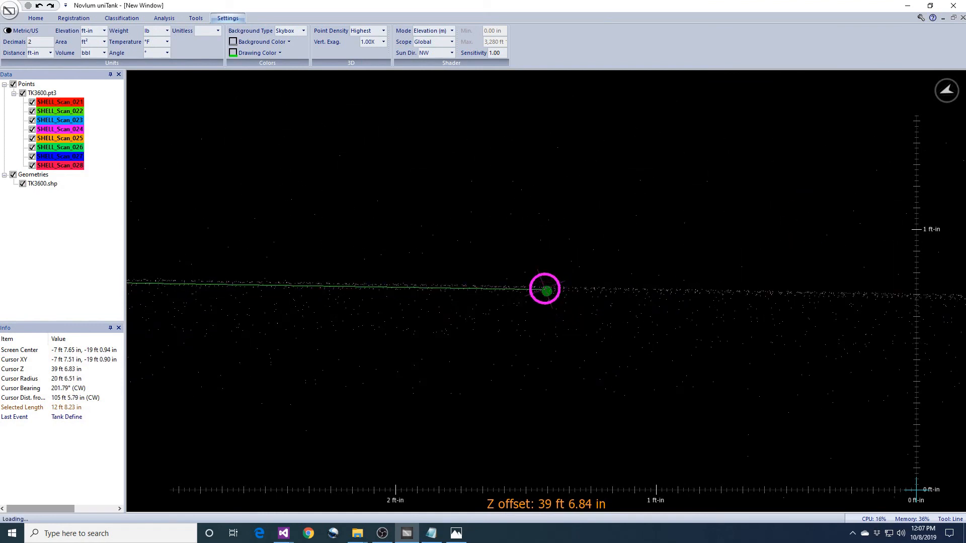
{"action": "left_click_drag", "start_coordinate": [705, 314], "coordinate": [624, 317]}
{"action": "mouse_move", "coordinate": [789, 328]}
{"action": "left_mouse_down"}
{"action": "mouse_move", "coordinate": [629, 322]}
{"action": "mouse_move", "coordinate": [729, 331]}
{"action": "mouse_move", "coordinate": [649, 332]}
{"action": "mouse_move", "coordinate": [629, 298]}
{"action": "left_mouse_up"}
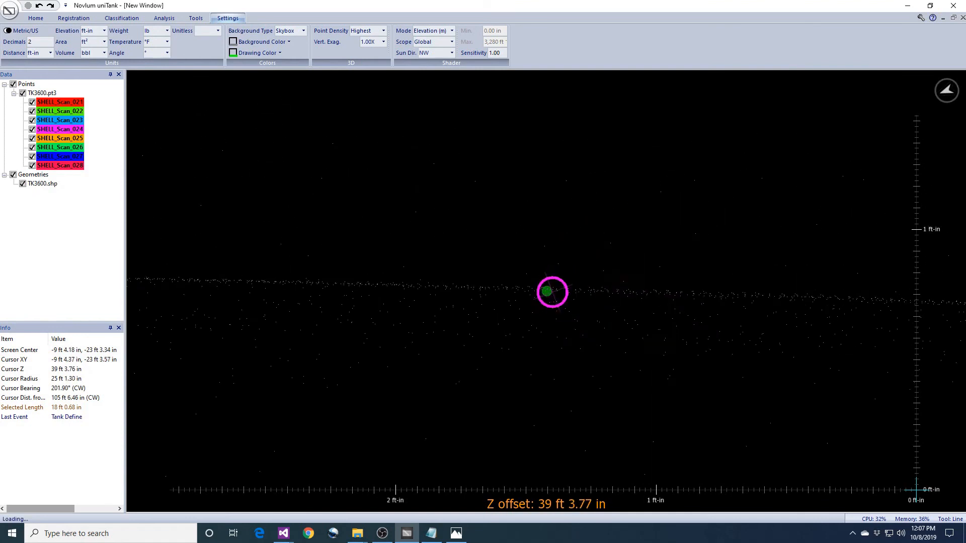
{"action": "mouse_move", "coordinate": [546, 290]}
{"action": "left_mouse_down"}
{"action": "mouse_move", "coordinate": [798, 341]}
{"action": "mouse_move", "coordinate": [790, 350]}
{"action": "mouse_move", "coordinate": [872, 354]}
{"action": "mouse_move", "coordinate": [738, 342]}
{"action": "mouse_move", "coordinate": [755, 340]}
{"action": "left_mouse_up"}
{"action": "middle_click_drag", "start_coordinate": [755, 341], "coordinate": [725, 363]}
{"action": "left_click_drag", "start_coordinate": [725, 364], "coordinate": [727, 319]}
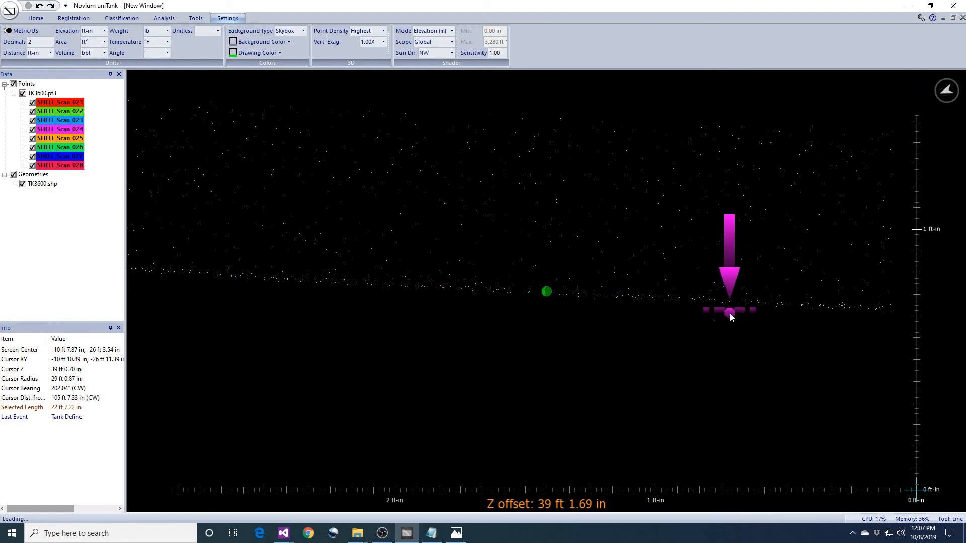
Trace a selection line along the beam's lower edge ending at the green marker
{"action": "middle_click_drag", "start_coordinate": [729, 313], "coordinate": [531, 301]}
{"action": "left_click", "coordinate": [546, 291]}
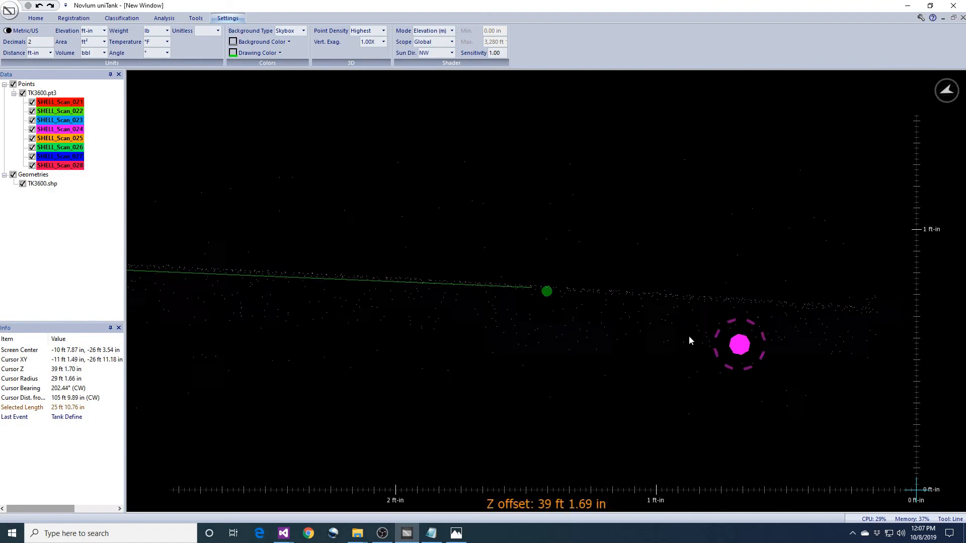
{"action": "key", "text": "space"}
{"action": "middle_click_drag", "start_coordinate": [623, 337], "coordinate": [629, 316]}
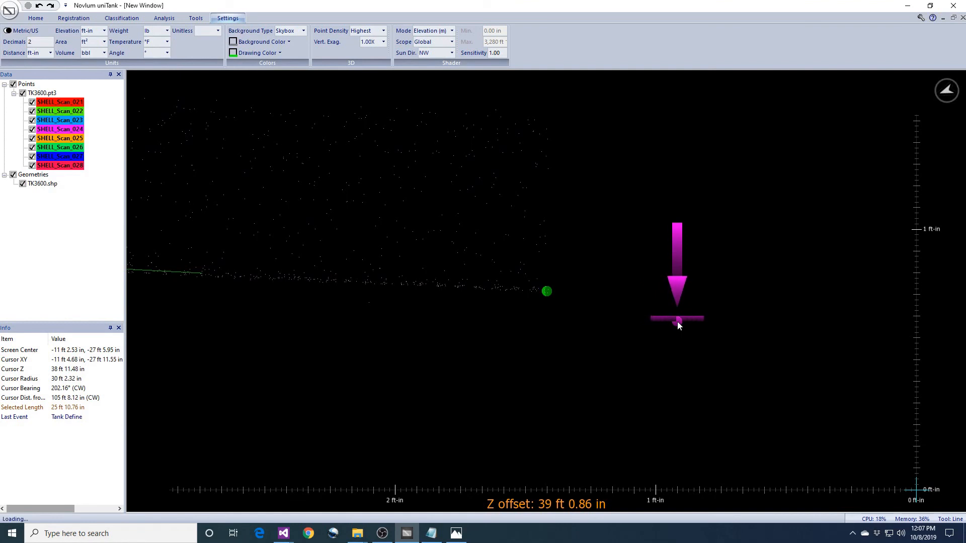
{"action": "key", "text": "space"}
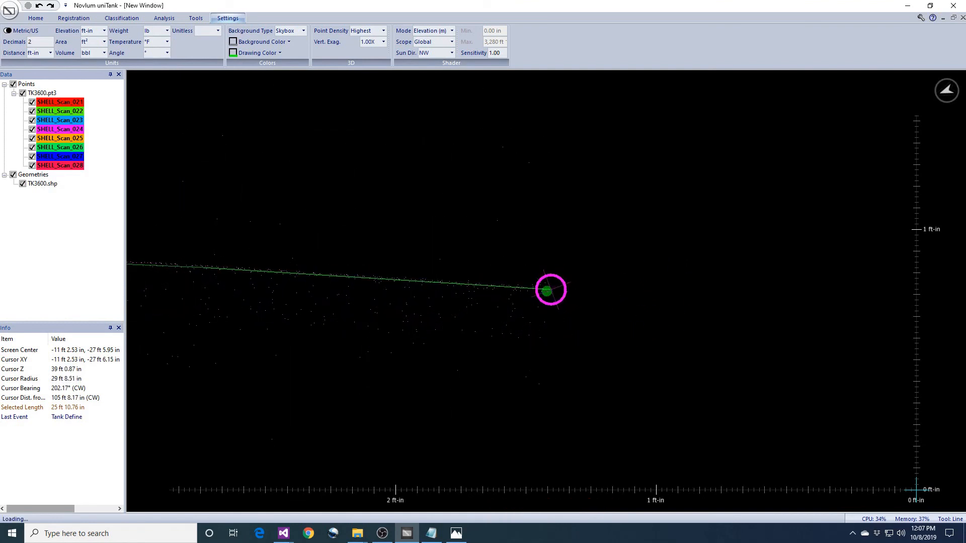
{"action": "left_click", "coordinate": [546, 291]}
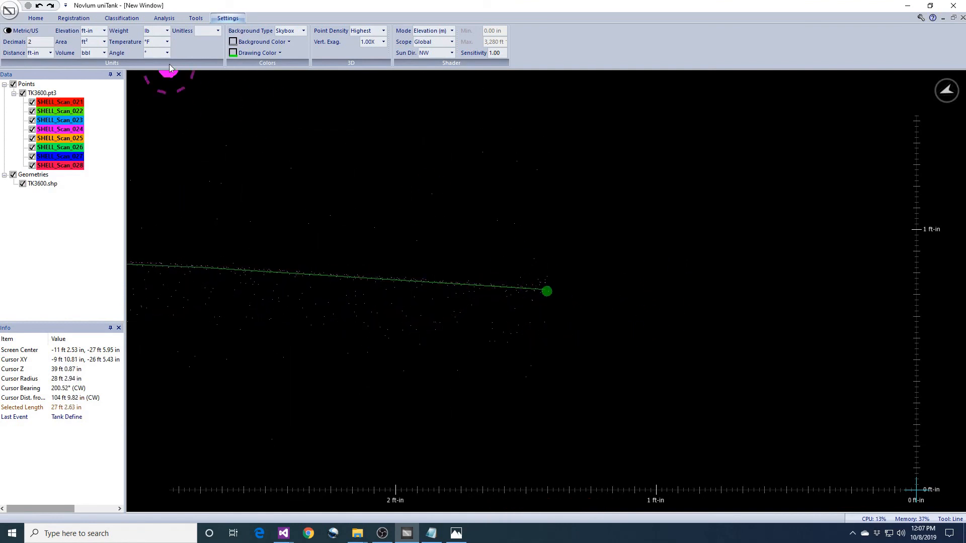
Define a beam deflection for the traced line named R1-019
{"action": "left_click", "coordinate": [120, 19]}
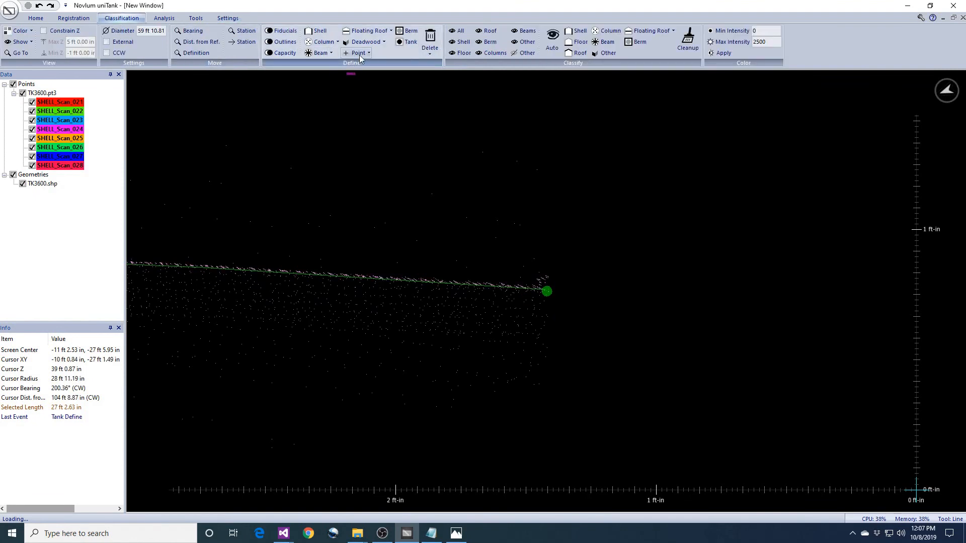
{"action": "left_click", "coordinate": [332, 56]}
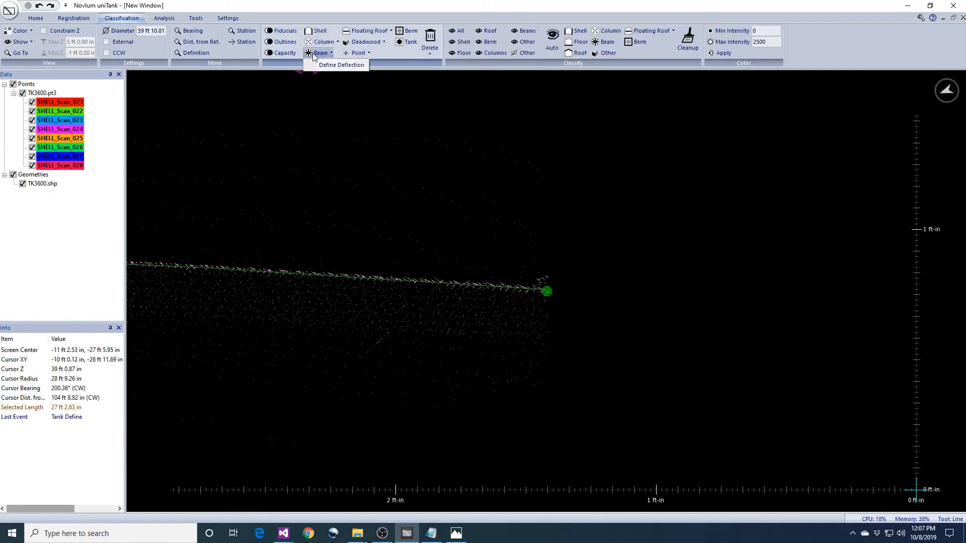
{"action": "left_click", "coordinate": [313, 54]}
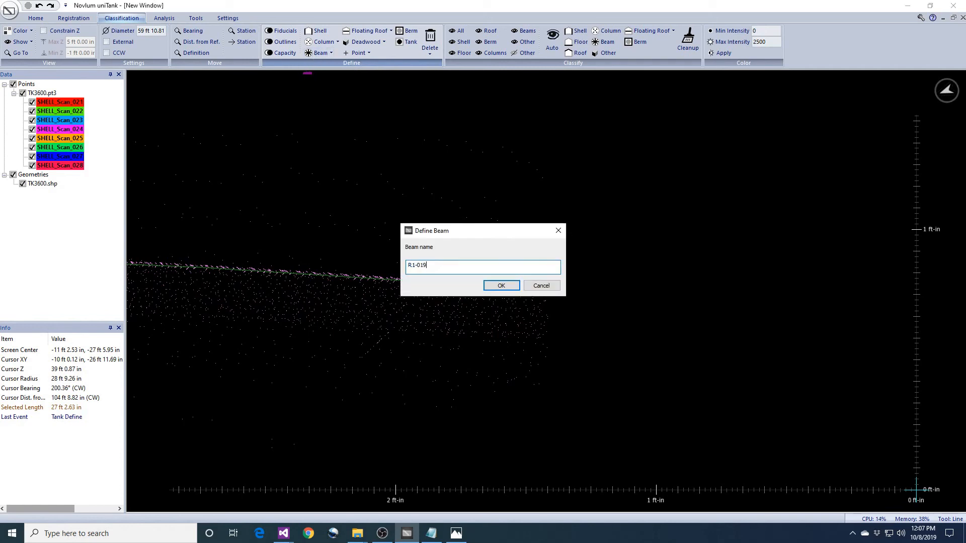
{"action": "key", "text": "Return"}
{"action": "scroll", "coordinate": [463, 248], "scroll_direction": "down", "scroll_amount": 2}
{"action": "middle_click_drag", "start_coordinate": [464, 248], "coordinate": [393, 252]}
{"action": "mouse_move", "coordinate": [419, 240]}
{"action": "middle_mouse_down"}
{"action": "mouse_move", "coordinate": [467, 310]}
{"action": "mouse_move", "coordinate": [516, 345]}
{"action": "mouse_move", "coordinate": [498, 262]}
{"action": "mouse_move", "coordinate": [512, 223]}
{"action": "middle_mouse_up"}
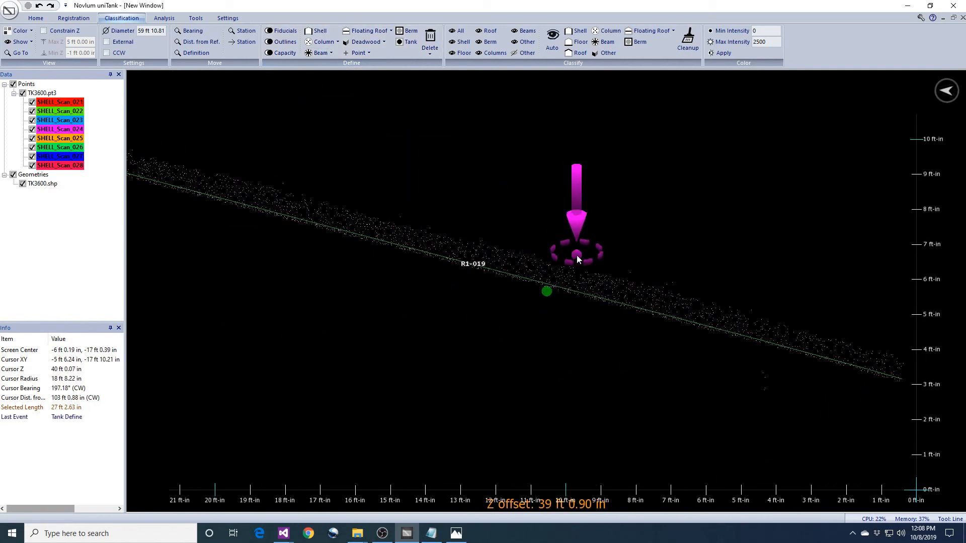
{"action": "key", "text": "Escape"}
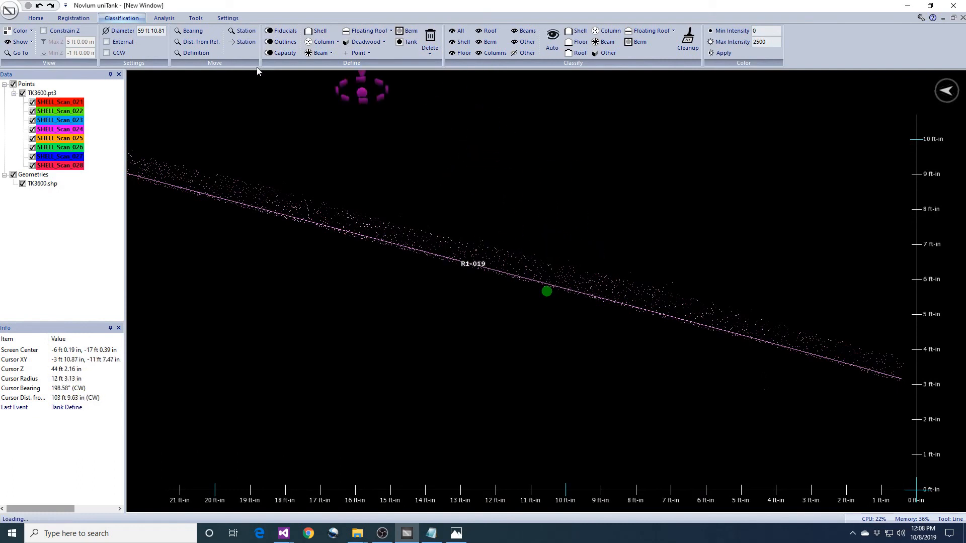
Run the Beam Deflection analysis and open the R1-019 beam report image
{"action": "left_click", "coordinate": [166, 18]}
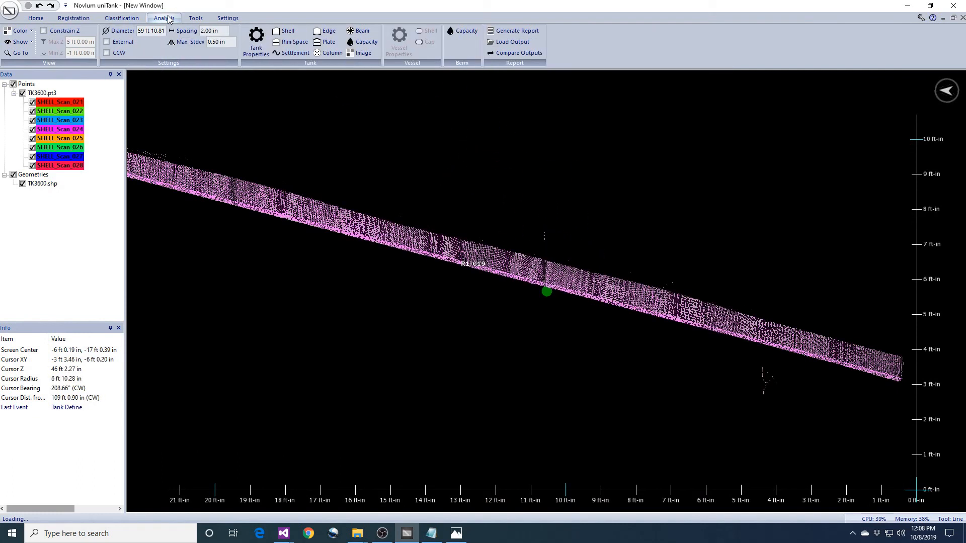
{"action": "left_click", "coordinate": [356, 32]}
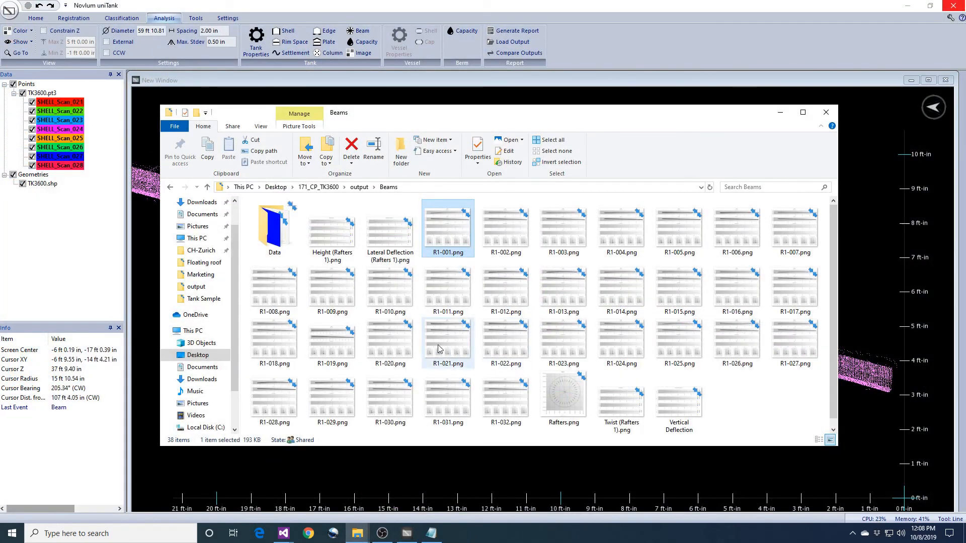
{"action": "double_click", "coordinate": [334, 353]}
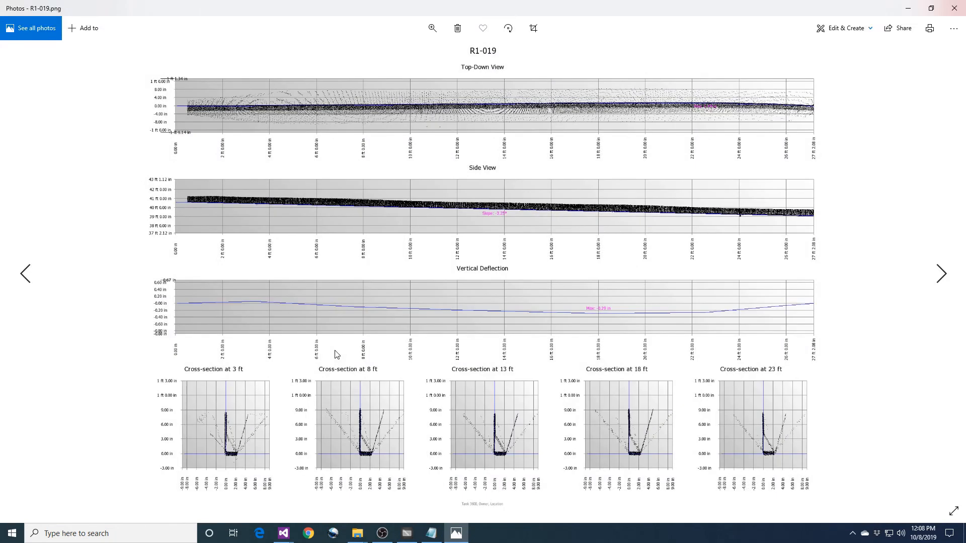
{"action": "left_click", "coordinate": [955, 9]}
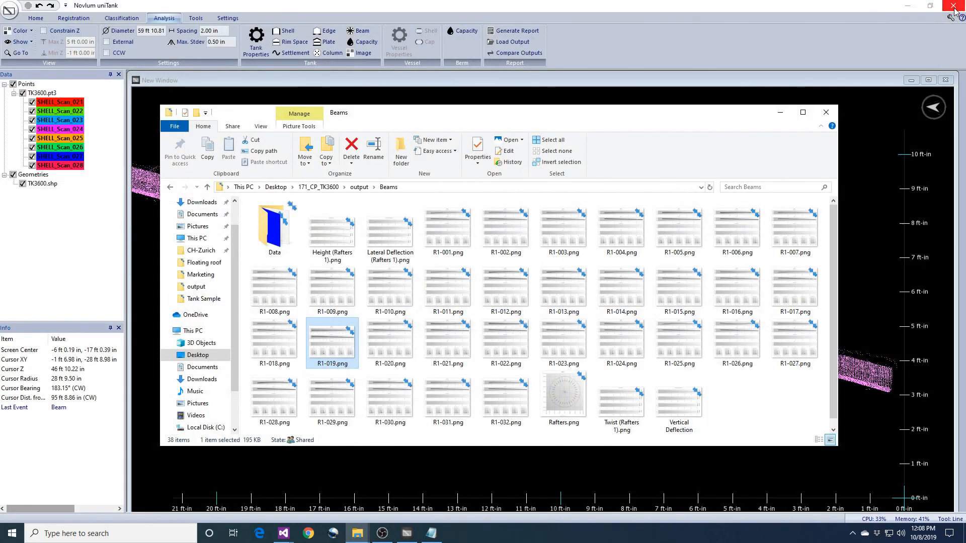
Page through the beam report images from R1-020 to R1-025, then close the viewer and the output folder
{"action": "double_click", "coordinate": [407, 354]}
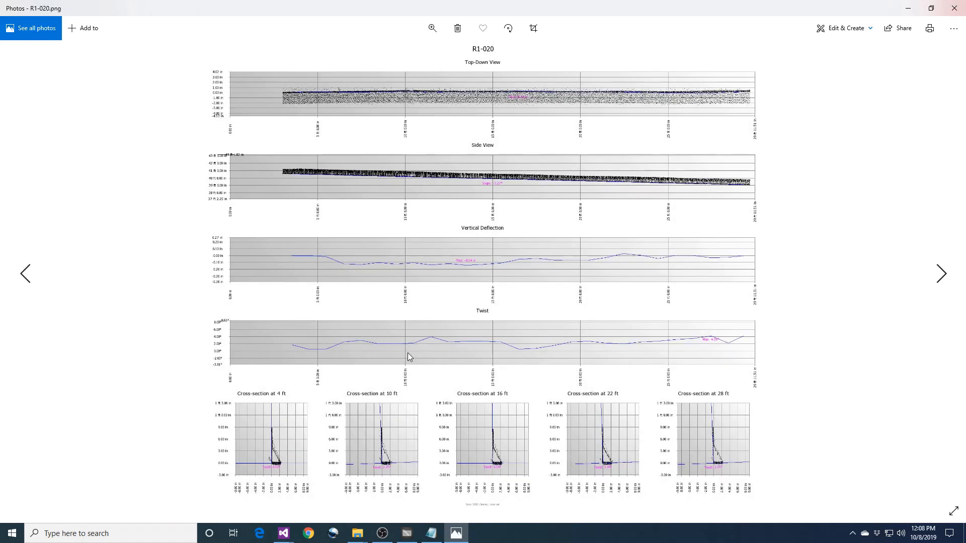
{"action": "key", "text": "Right"}
{"action": "key", "text": "Right"}
{"action": "key", "text": "Right"}
{"action": "key", "text": "Right"}
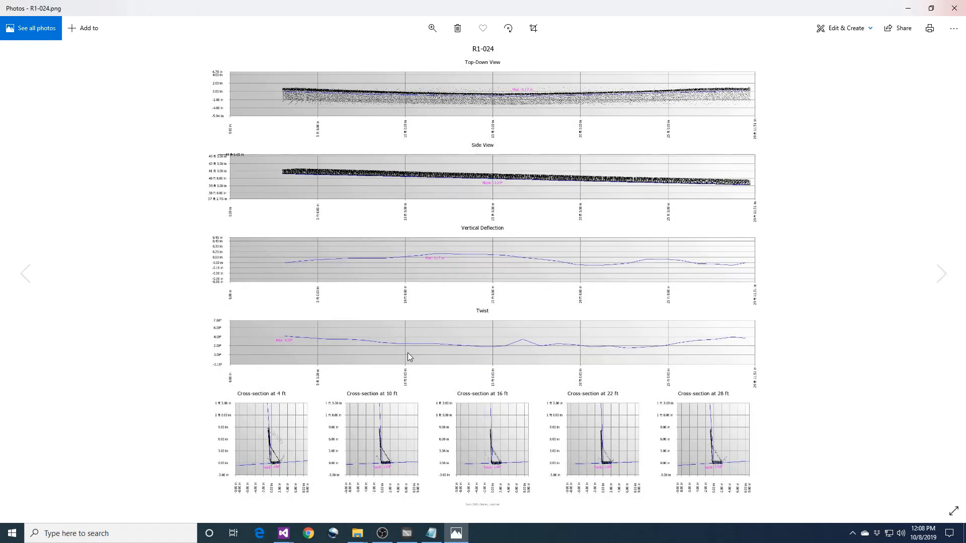
{"action": "key", "text": "Right"}
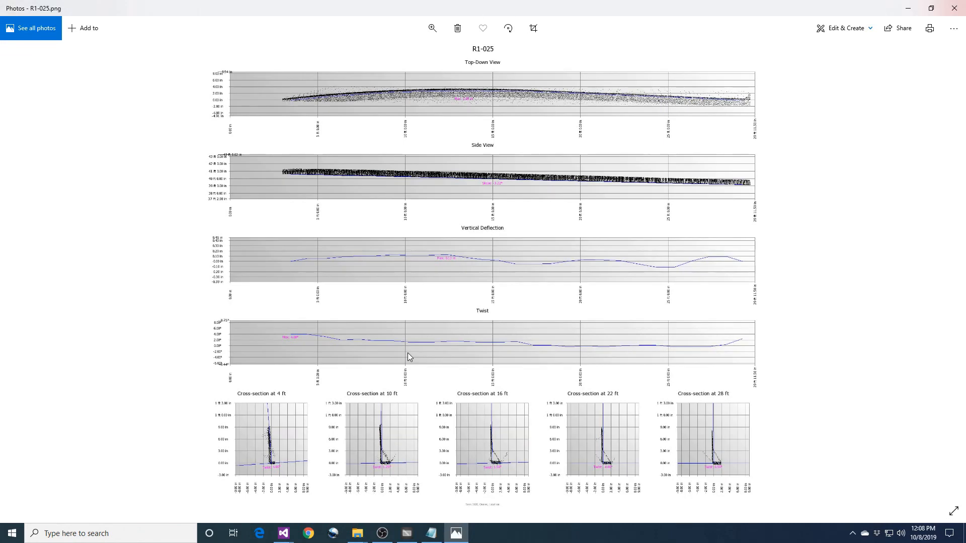
{"action": "left_click", "coordinate": [947, 11]}
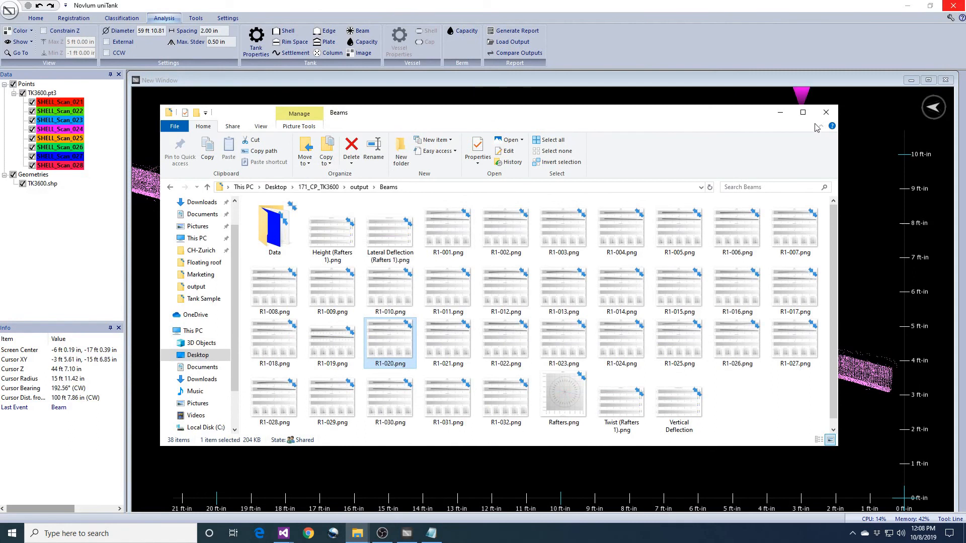
{"action": "left_click", "coordinate": [825, 111]}
Show beam R1-025 in the view
{"action": "left_click", "coordinate": [24, 44]}
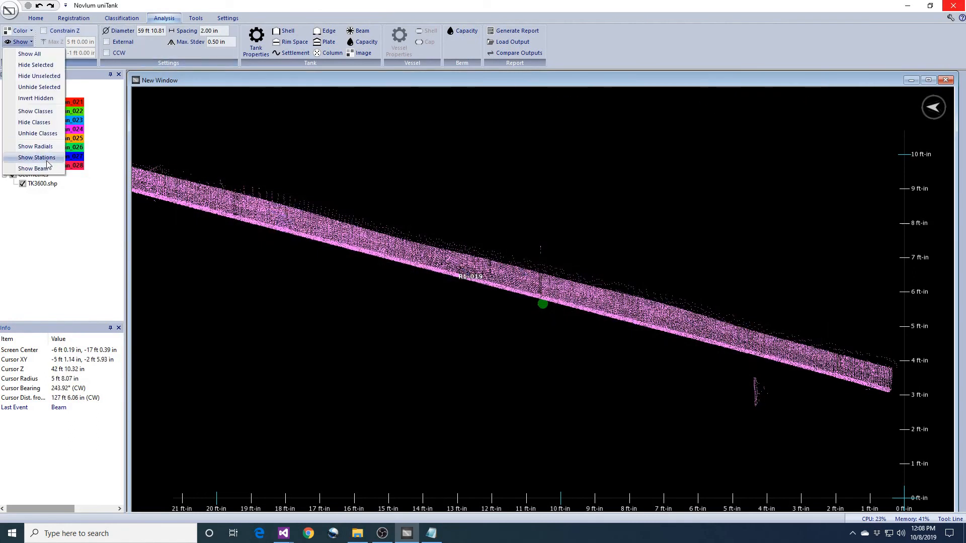
{"action": "left_click", "coordinate": [31, 169]}
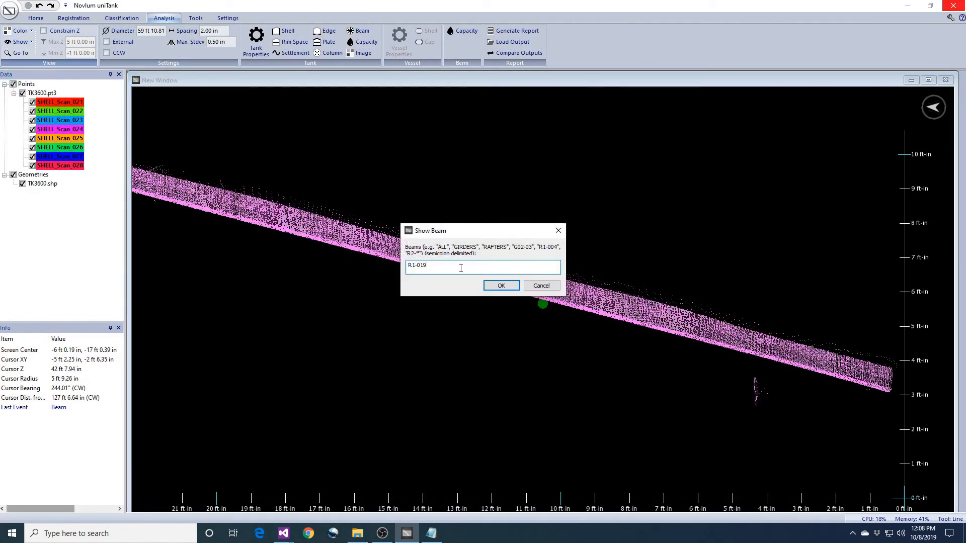
{"action": "type", "text": "R1-025"}
{"action": "key", "text": "Return"}
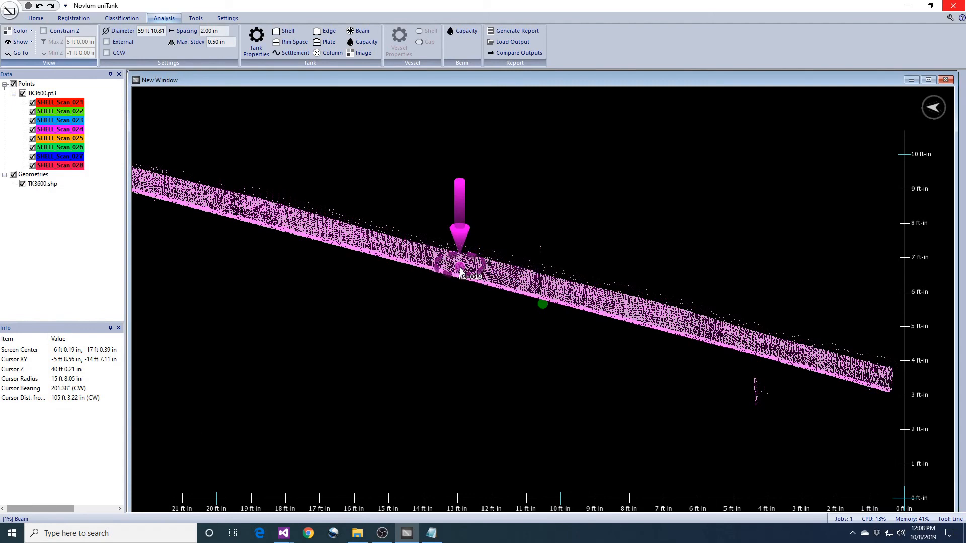
Examine the points of beam R1-025 from the top and side views
{"action": "left_click", "coordinate": [928, 80]}
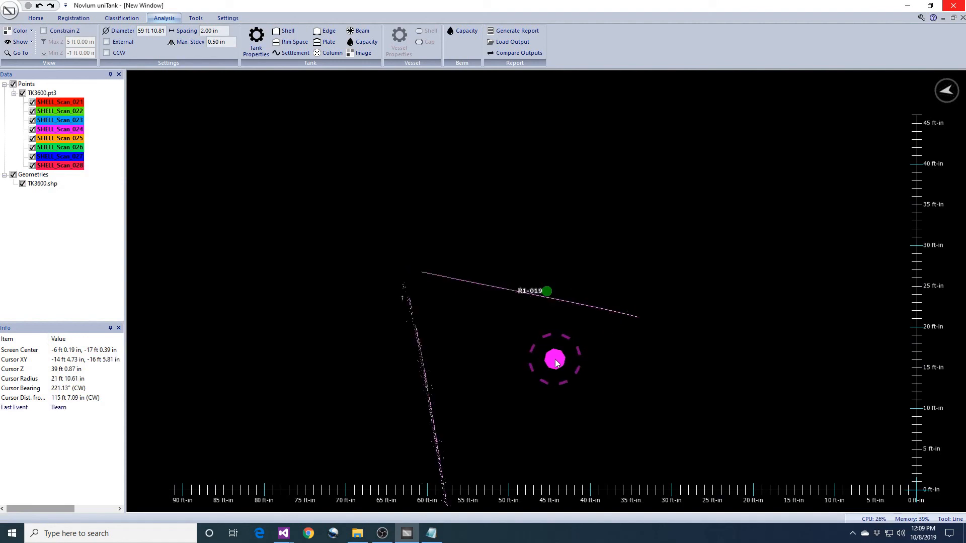
{"action": "middle_click_drag", "start_coordinate": [522, 354], "coordinate": [574, 358]}
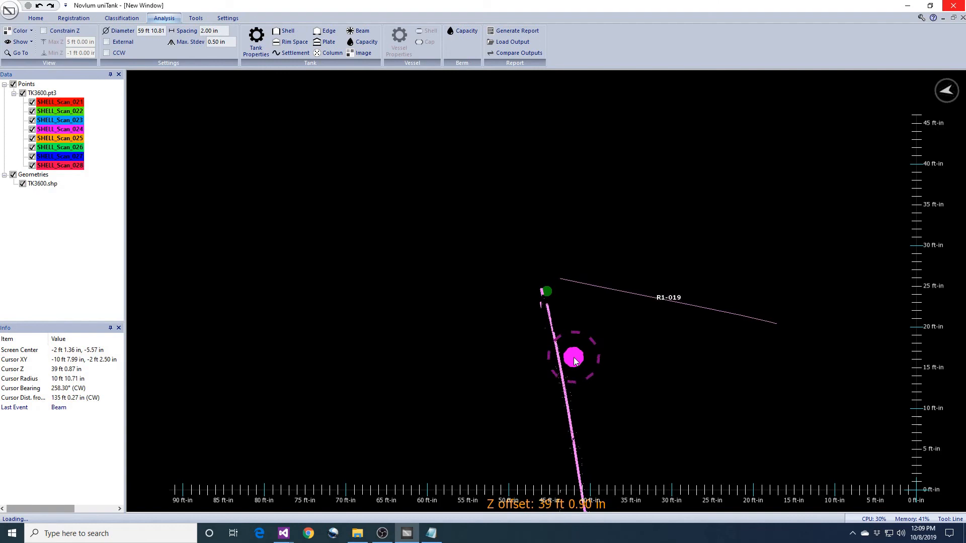
{"action": "scroll", "coordinate": [586, 356], "scroll_direction": "up", "scroll_amount": 5}
{"action": "middle_click_drag", "start_coordinate": [602, 343], "coordinate": [699, 366]}
{"action": "scroll", "coordinate": [596, 390], "scroll_direction": "up", "scroll_amount": 2}
{"action": "key", "text": "t"}
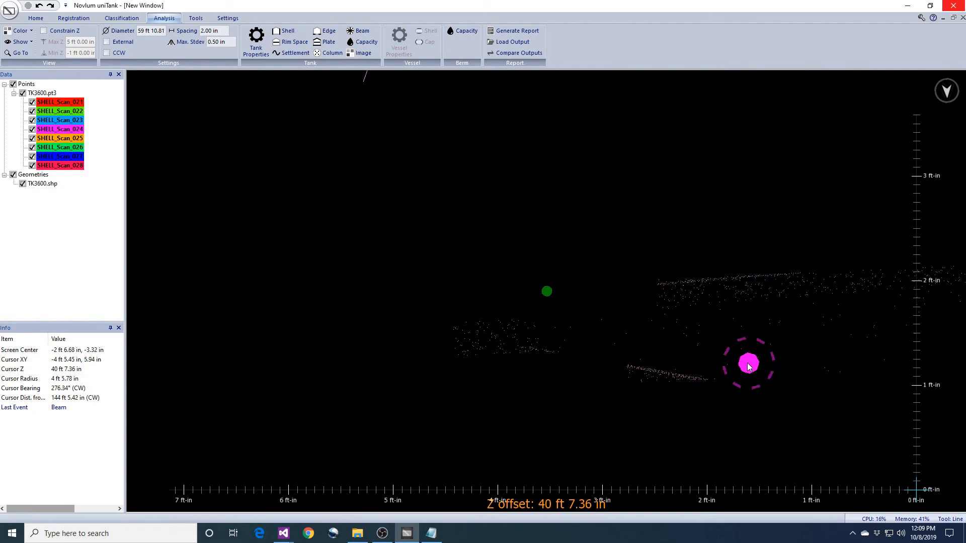
{"action": "scroll", "coordinate": [739, 370], "scroll_direction": "up", "scroll_amount": 2}
{"action": "middle_click_drag", "start_coordinate": [679, 371], "coordinate": [672, 372]}
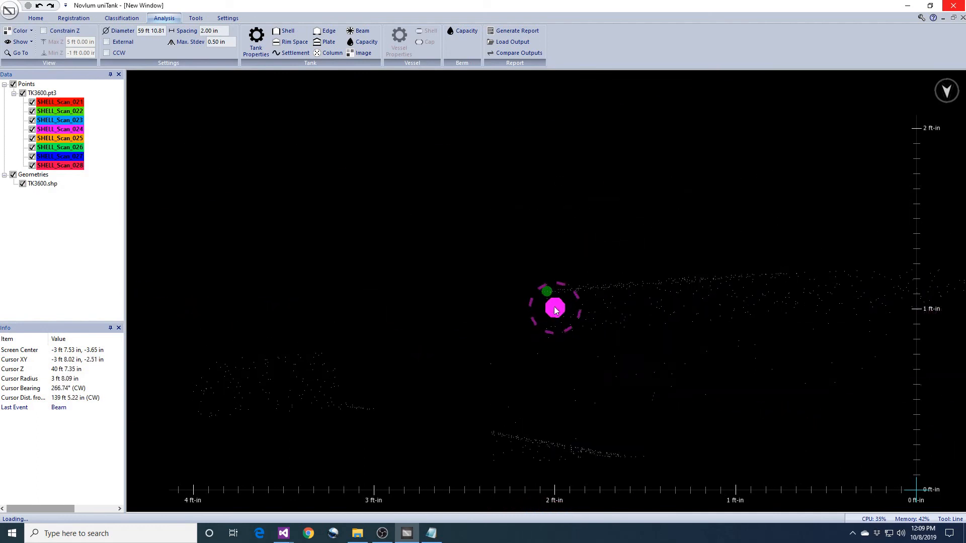
{"action": "middle_click_drag", "start_coordinate": [757, 329], "coordinate": [569, 341]}
{"action": "scroll", "coordinate": [605, 341], "scroll_direction": "down", "scroll_amount": 8}
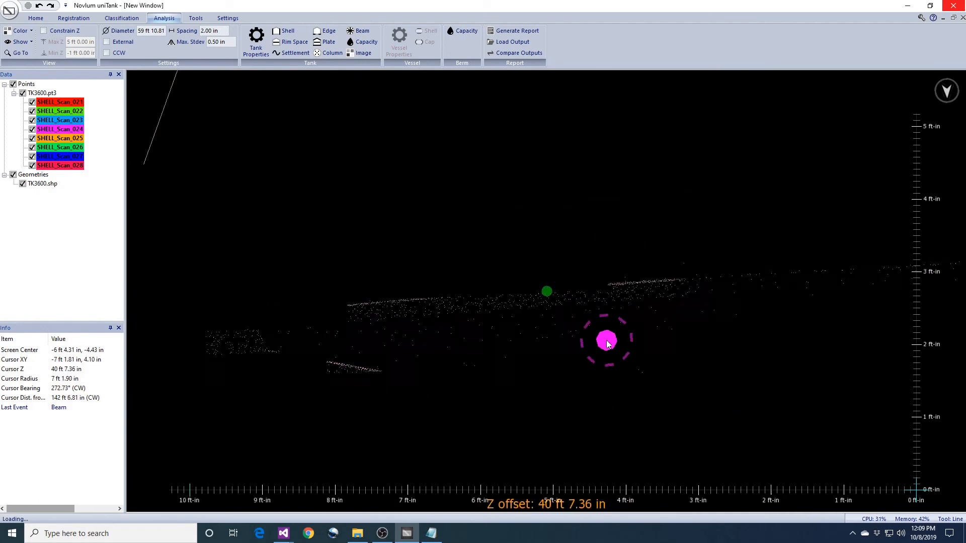
{"action": "middle_click_drag", "start_coordinate": [744, 346], "coordinate": [566, 347]}
{"action": "scroll", "coordinate": [558, 345], "scroll_direction": "up", "scroll_amount": 8}
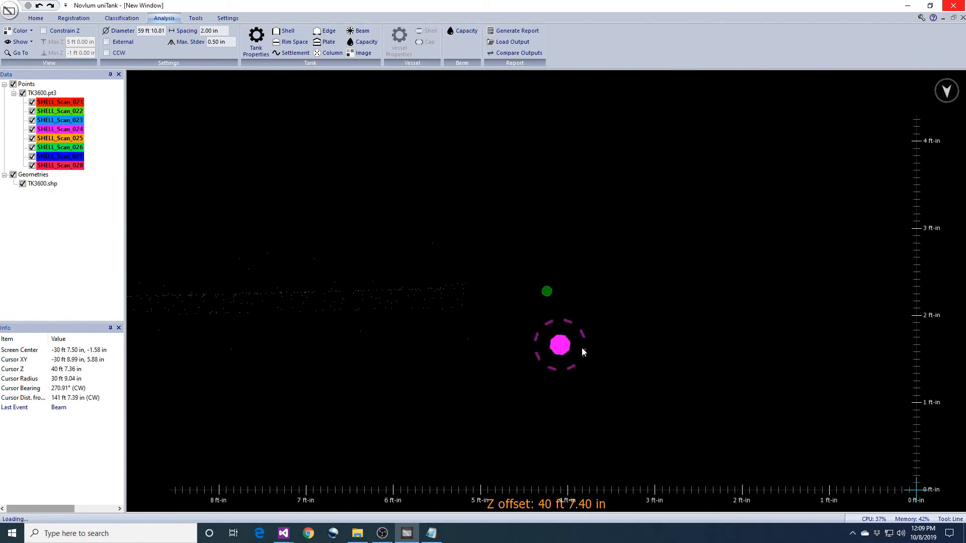
Trace a selection line along the lower edge of beam R1-025 through the green marker
{"action": "mouse_move", "coordinate": [618, 350]}
{"action": "middle_mouse_down"}
{"action": "mouse_move", "coordinate": [614, 370]}
{"action": "mouse_move", "coordinate": [611, 362]}
{"action": "middle_mouse_up"}
{"action": "right_click_drag", "start_coordinate": [612, 362], "coordinate": [614, 404]}
{"action": "middle_click_drag", "start_coordinate": [614, 408], "coordinate": [606, 150]}
{"action": "middle_click_drag", "start_coordinate": [644, 391], "coordinate": [647, 292]}
{"action": "right_click_drag", "start_coordinate": [647, 291], "coordinate": [617, 324]}
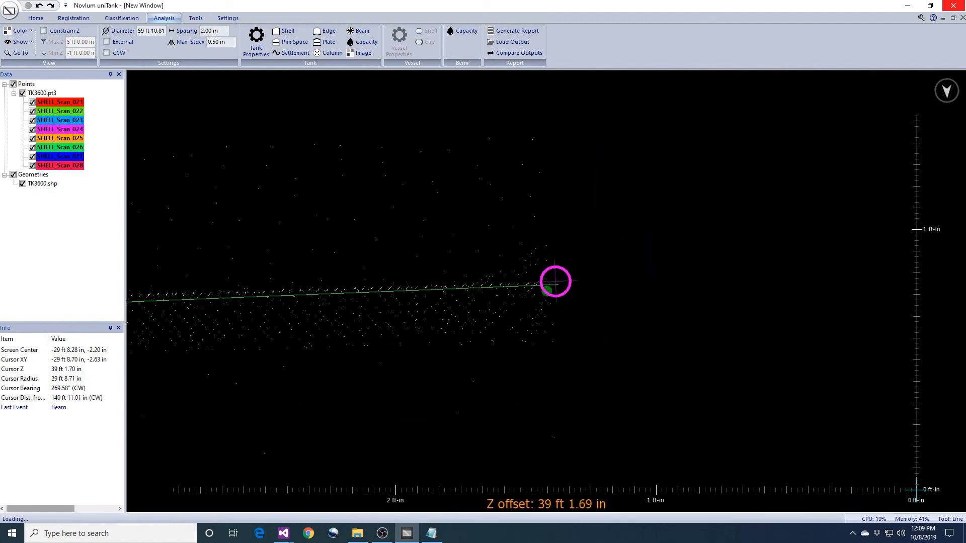
{"action": "middle_click_drag", "start_coordinate": [558, 313], "coordinate": [949, 285]}
{"action": "scroll", "coordinate": [524, 324], "scroll_direction": "down", "scroll_amount": 3}
{"action": "mouse_move", "coordinate": [317, 328]}
{"action": "middle_mouse_down"}
{"action": "mouse_move", "coordinate": [641, 314]}
{"action": "mouse_move", "coordinate": [448, 330]}
{"action": "mouse_move", "coordinate": [599, 320]}
{"action": "middle_mouse_up"}
{"action": "middle_click_drag", "start_coordinate": [397, 322], "coordinate": [604, 320]}
{"action": "middle_click_drag", "start_coordinate": [433, 325], "coordinate": [621, 323]}
{"action": "mouse_move", "coordinate": [347, 353]}
{"action": "middle_mouse_down"}
{"action": "mouse_move", "coordinate": [470, 347]}
{"action": "mouse_move", "coordinate": [484, 357]}
{"action": "middle_mouse_up"}
{"action": "right_click_drag", "start_coordinate": [498, 369], "coordinate": [515, 388]}
{"action": "middle_click_drag", "start_coordinate": [603, 385], "coordinate": [477, 383]}
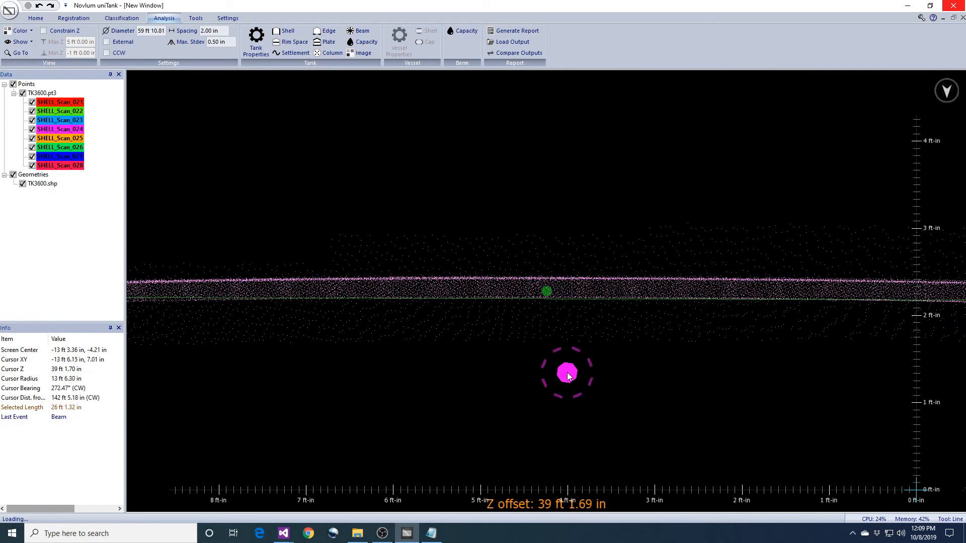
{"action": "scroll", "coordinate": [558, 372], "scroll_direction": "up", "scroll_amount": 3}
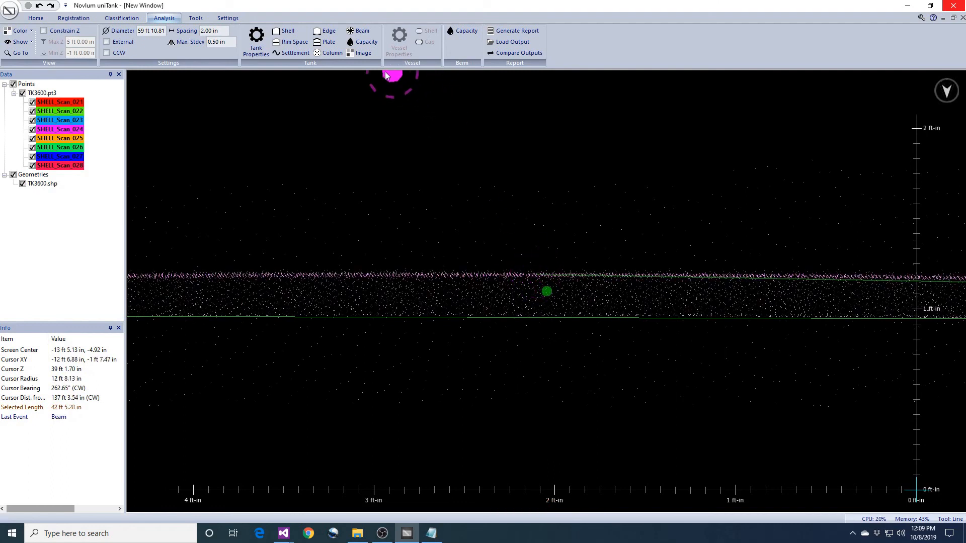
Define a beam deflection named R1-025 at a deflection Z of 39 ft 7.59 in
{"action": "left_click", "coordinate": [122, 18]}
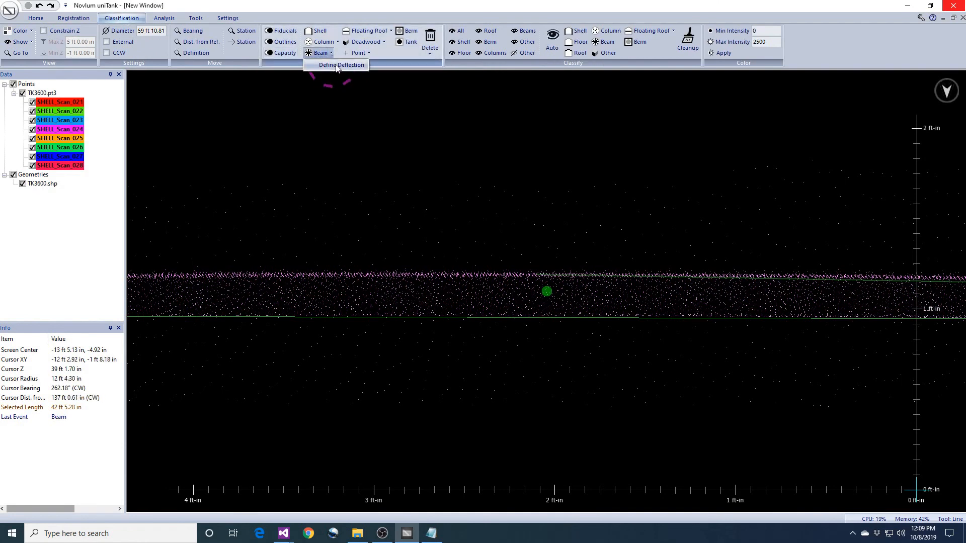
{"action": "left_click", "coordinate": [332, 56]}
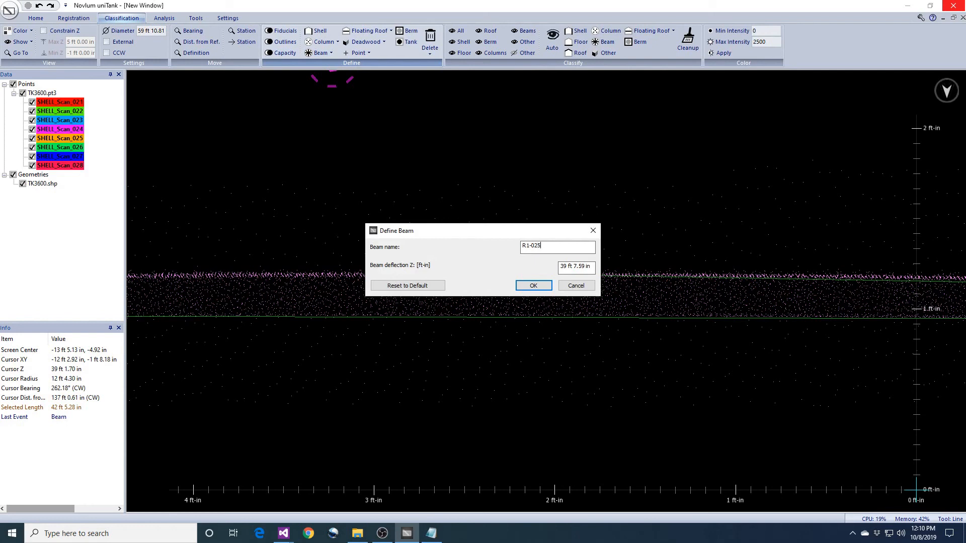
{"action": "left_click", "coordinate": [534, 286]}
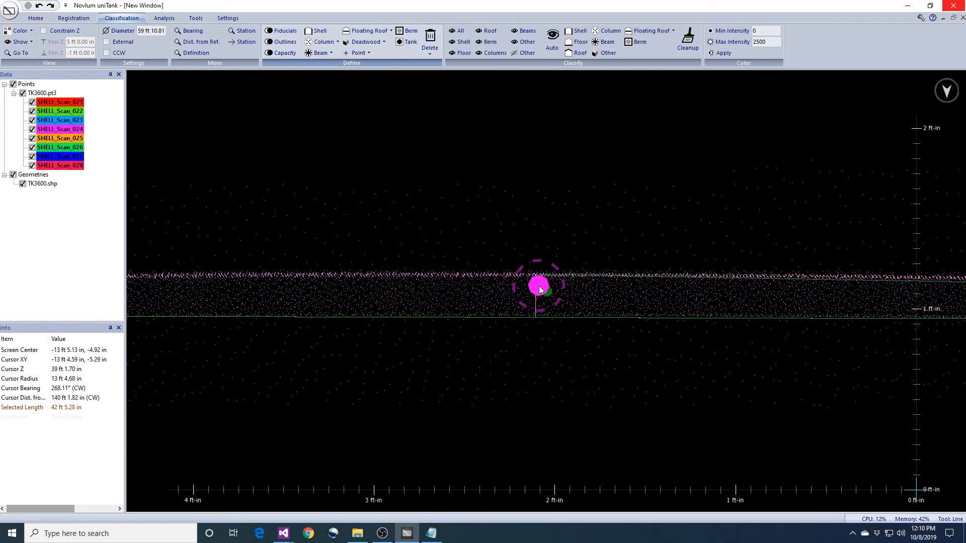
{"action": "left_click", "coordinate": [616, 301]}
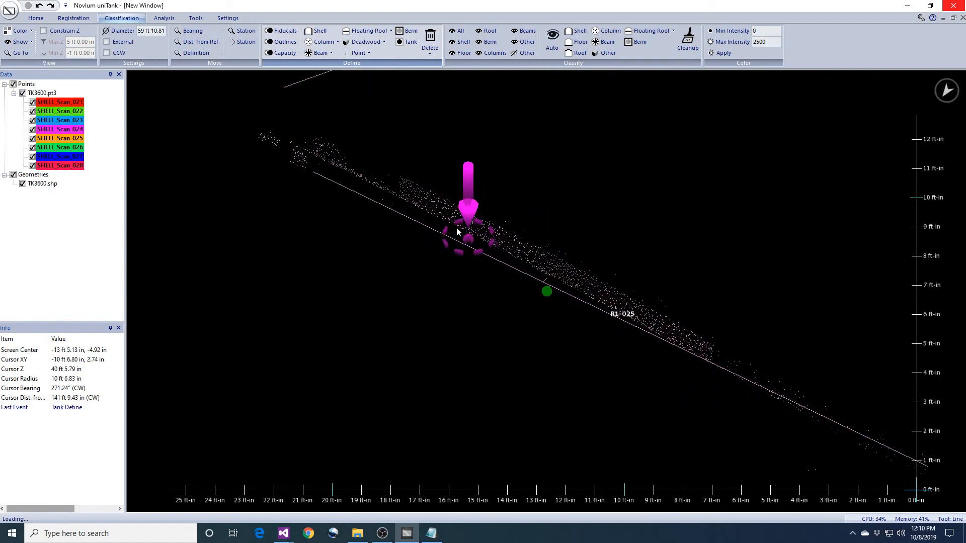
Run the beam deflection analysis for beam r1-025 with the current output file settings
{"action": "left_click", "coordinate": [164, 18]}
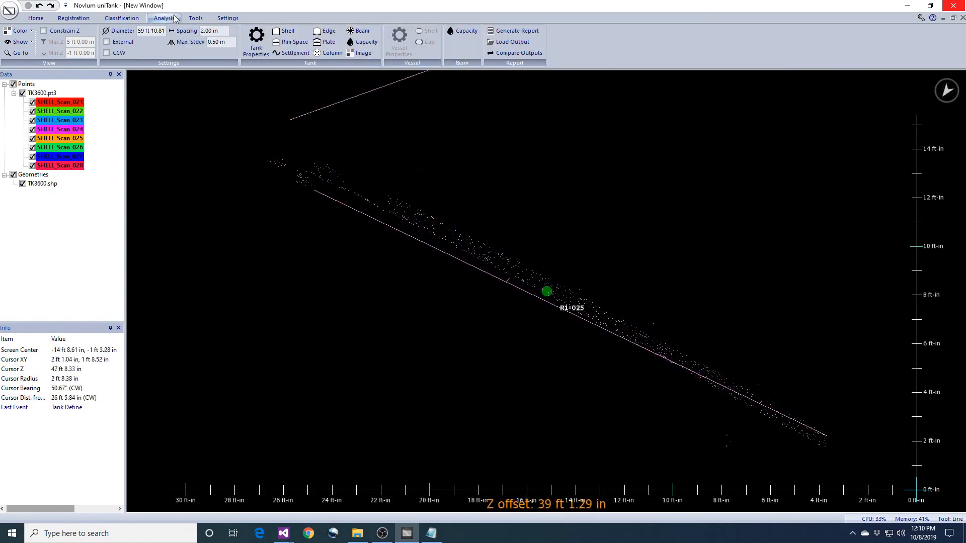
{"action": "left_click", "coordinate": [360, 31]}
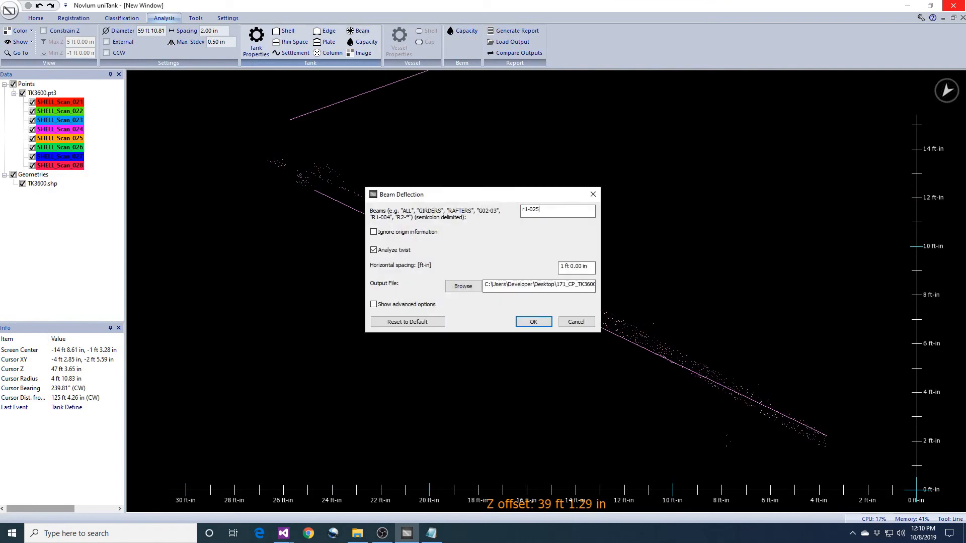
{"action": "key", "text": "Return"}
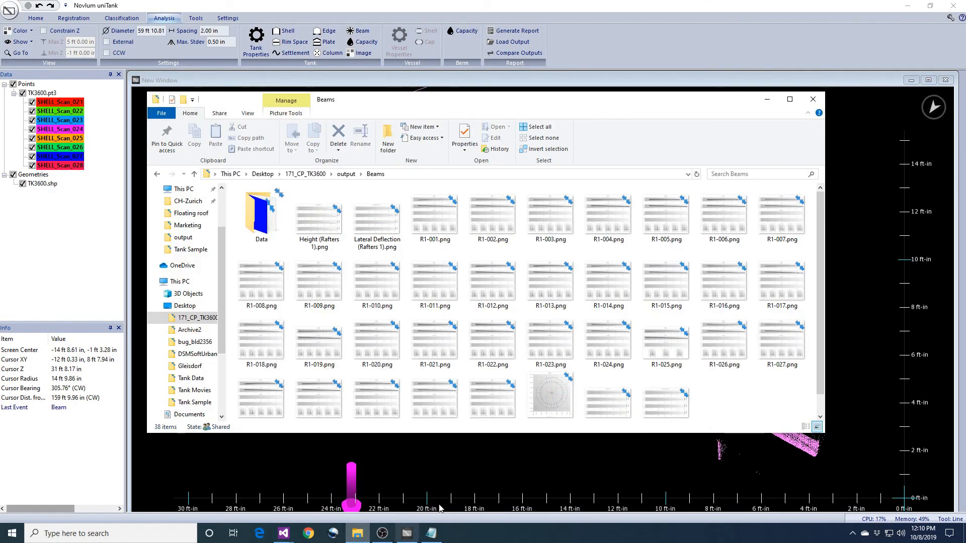
Open the R1-025 report image and examine its top-down view, side view and vertical deflection charts up close
{"action": "double_click", "coordinate": [662, 356]}
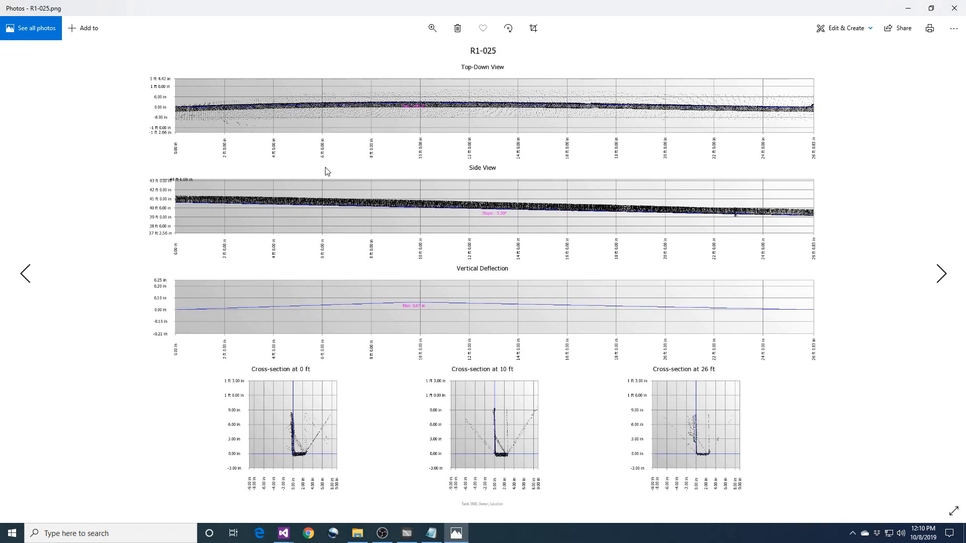
{"action": "scroll", "coordinate": [414, 111], "scroll_direction": "up", "scroll_amount": 5}
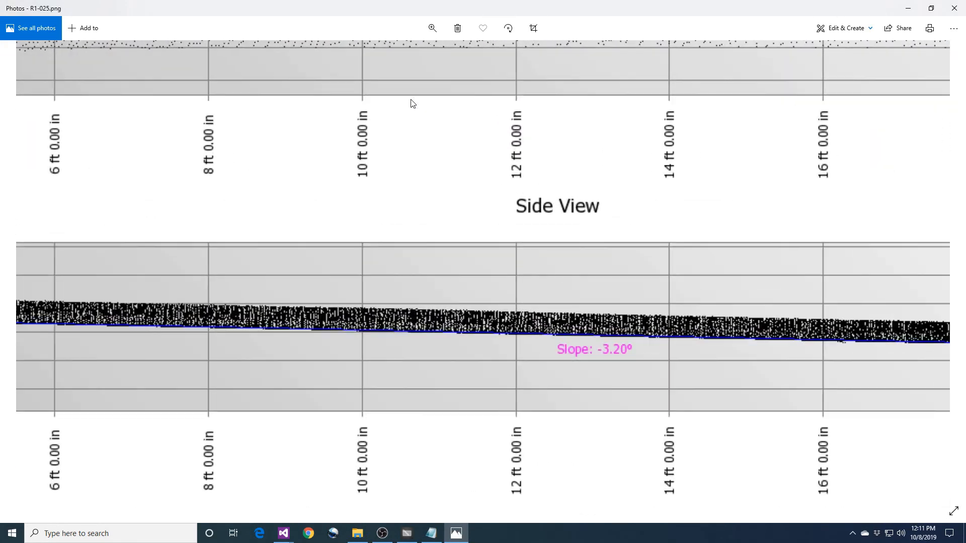
{"action": "left_click_drag", "start_coordinate": [440, 218], "coordinate": [468, 343]}
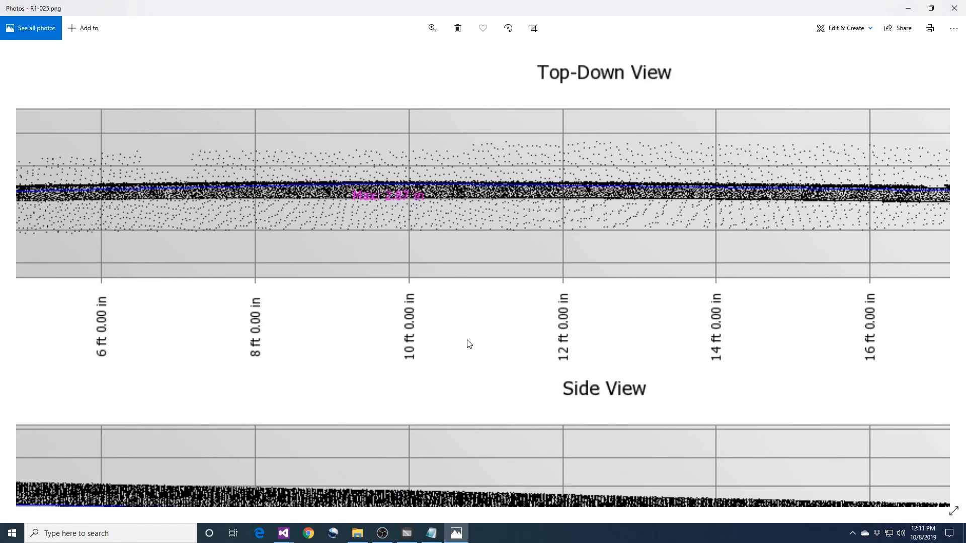
{"action": "scroll", "coordinate": [397, 193], "scroll_direction": "up", "scroll_amount": 3}
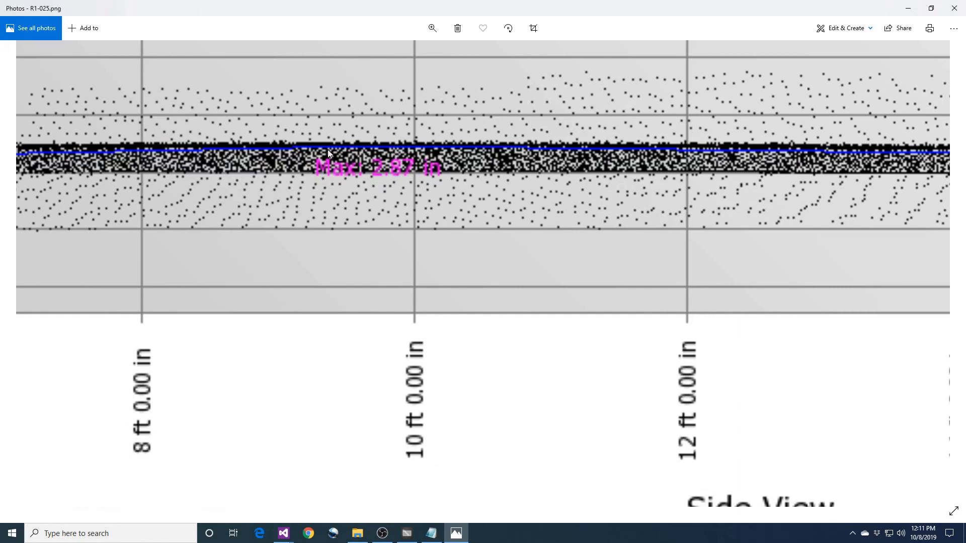
{"action": "left_click_drag", "start_coordinate": [534, 336], "coordinate": [524, 233]}
{"action": "scroll", "coordinate": [511, 363], "scroll_direction": "down", "scroll_amount": 3}
{"action": "left_click_drag", "start_coordinate": [487, 395], "coordinate": [498, 267]}
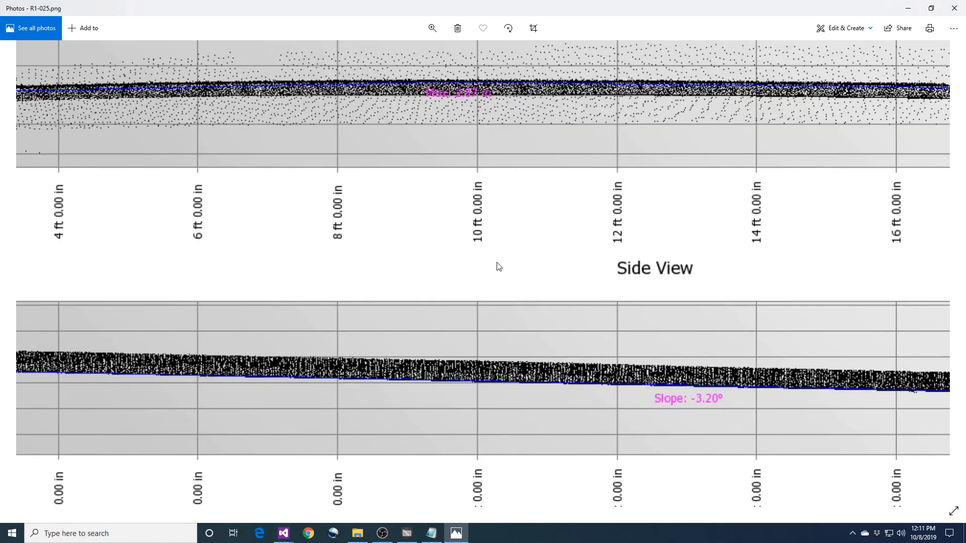
{"action": "left_click_drag", "start_coordinate": [474, 408], "coordinate": [479, 206]}
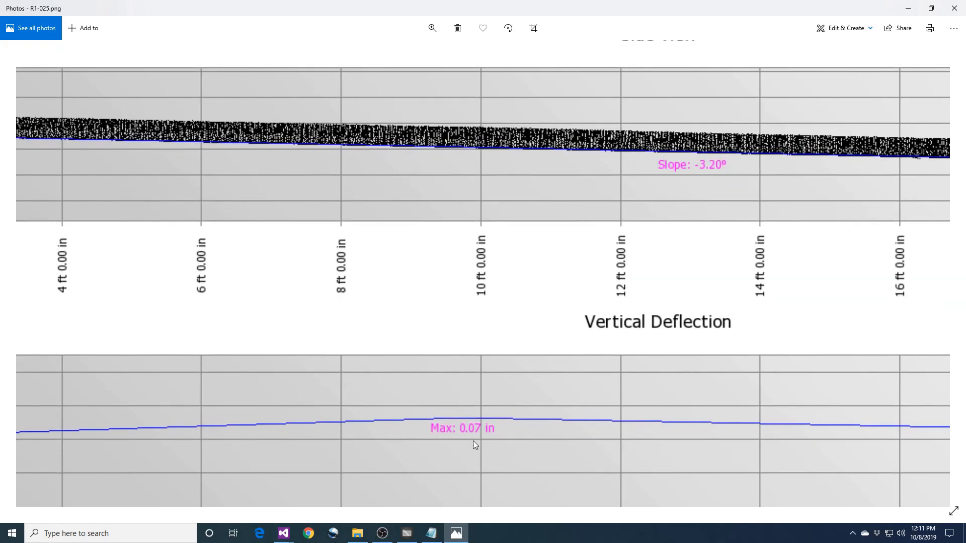
{"action": "scroll", "coordinate": [511, 445], "scroll_direction": "down", "scroll_amount": 3}
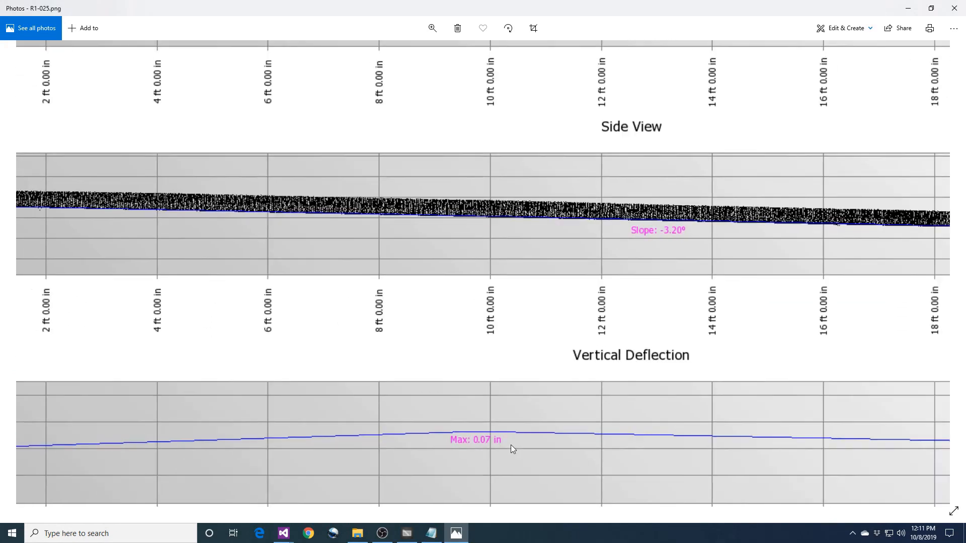